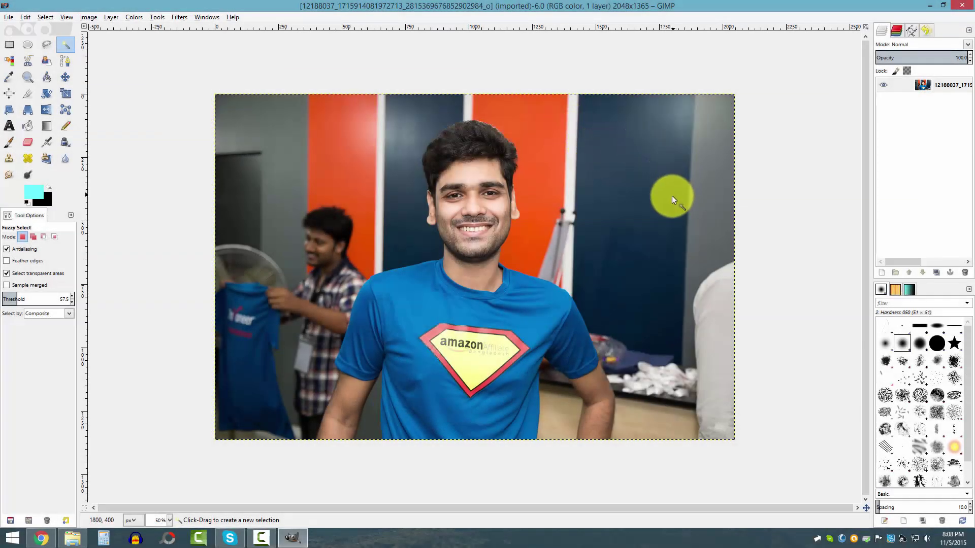
pyautogui.click(73, 538)
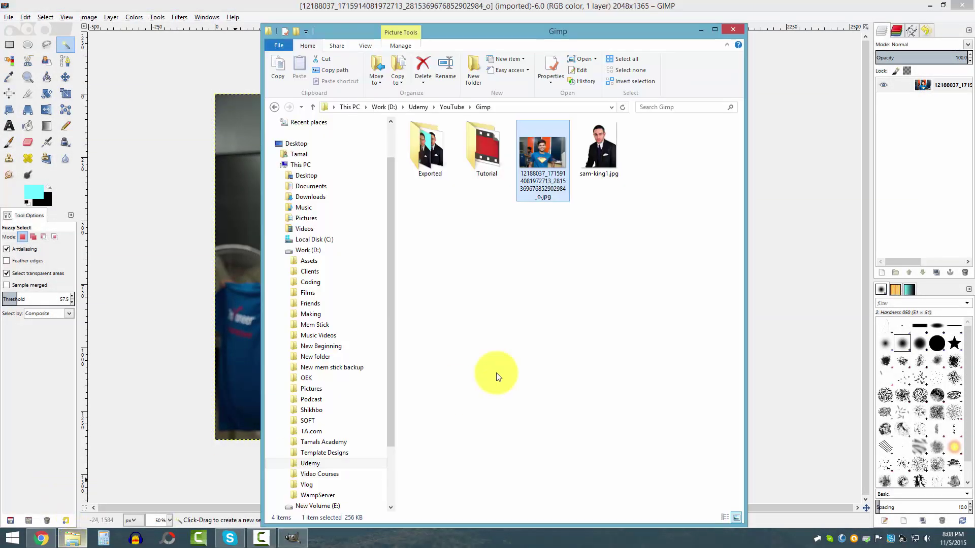
pyautogui.doubleClick(614, 142)
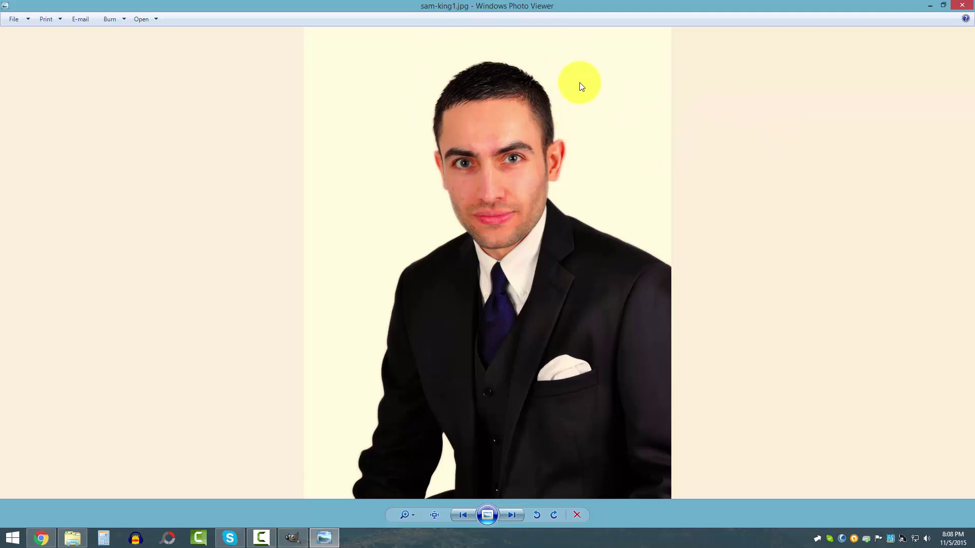
pyautogui.click(931, 6)
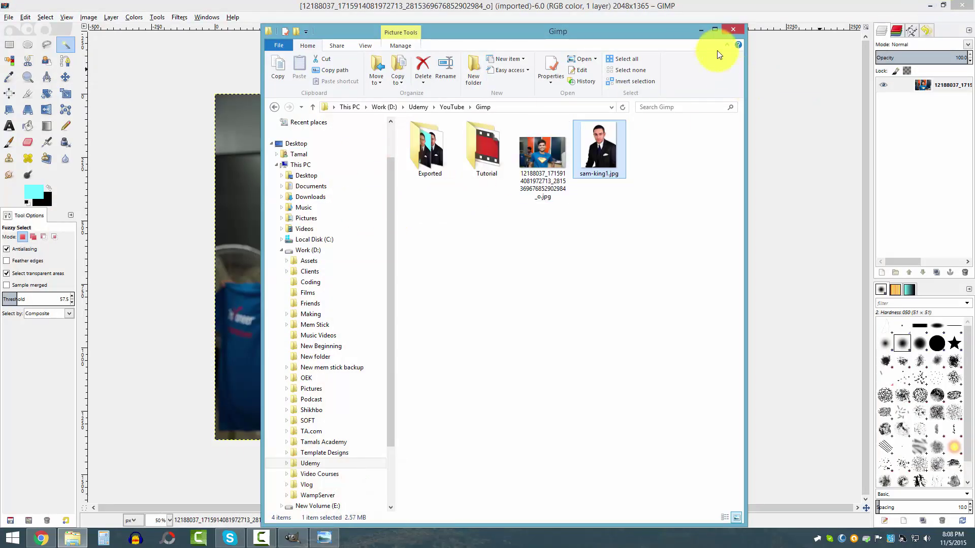
pyautogui.click(701, 32)
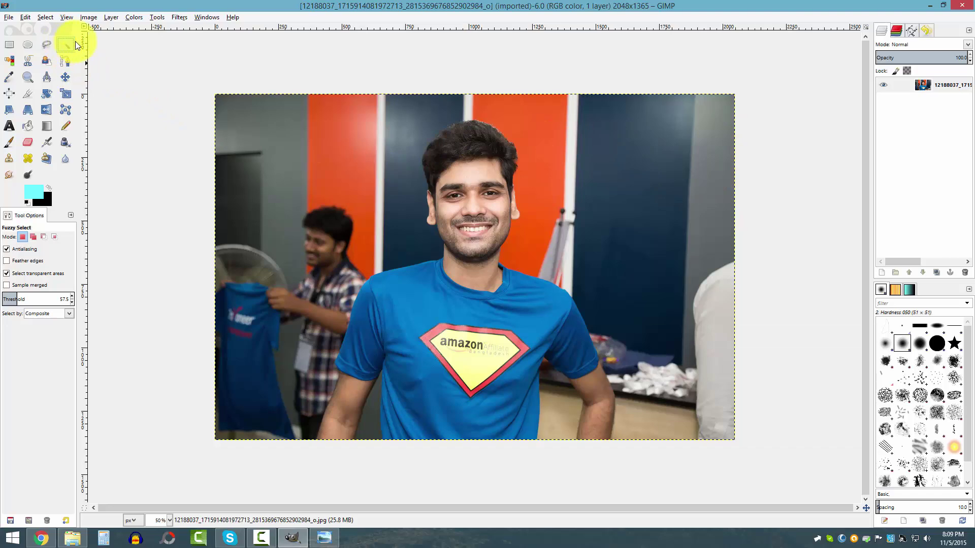
pyautogui.click(668, 161)
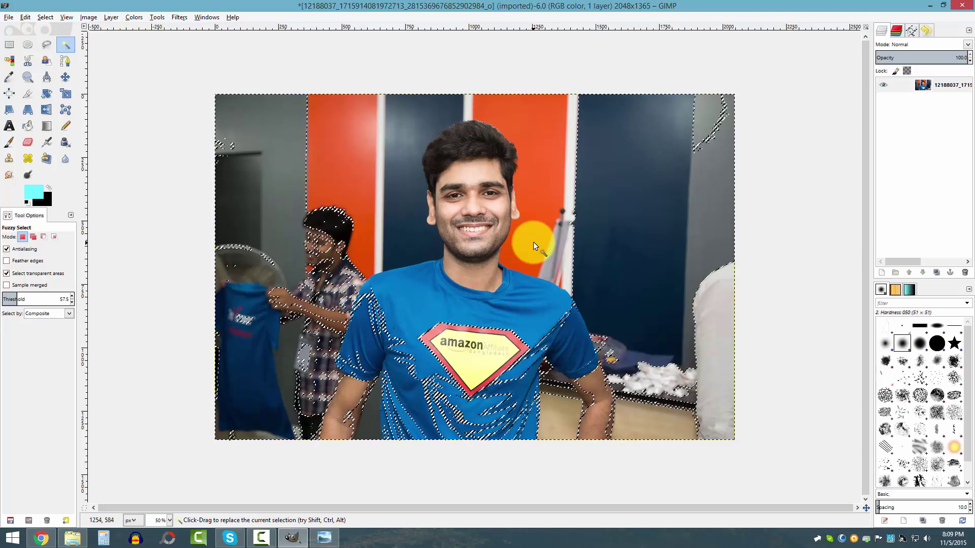
pyautogui.click(45, 18)
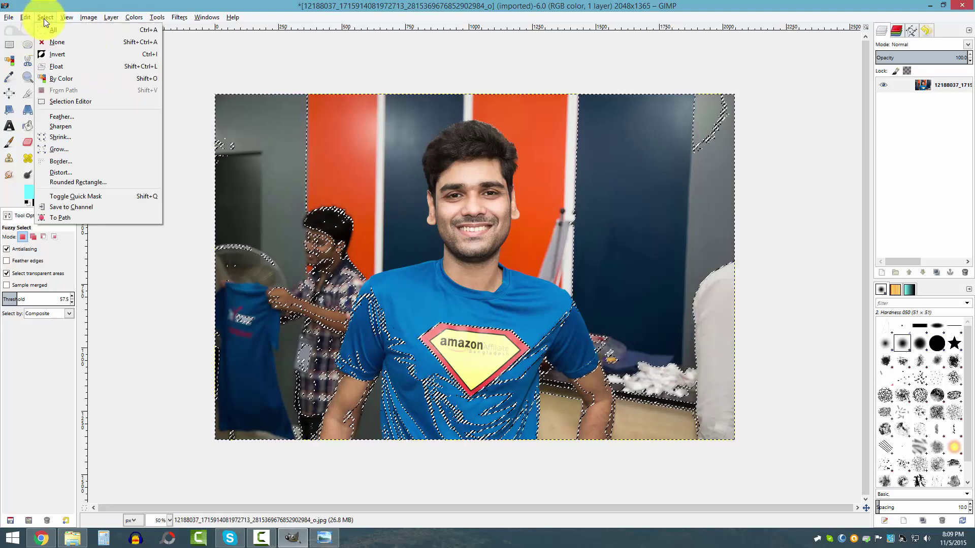
pyautogui.click(68, 43)
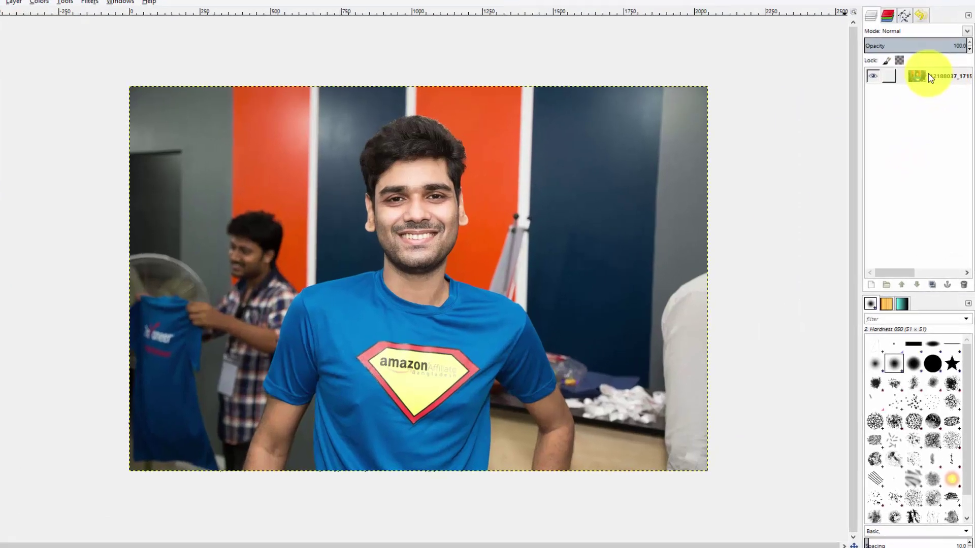
# Add an alpha channel to the single photo layer from its Layers panel menu.
pyautogui.rightClick(934, 86)
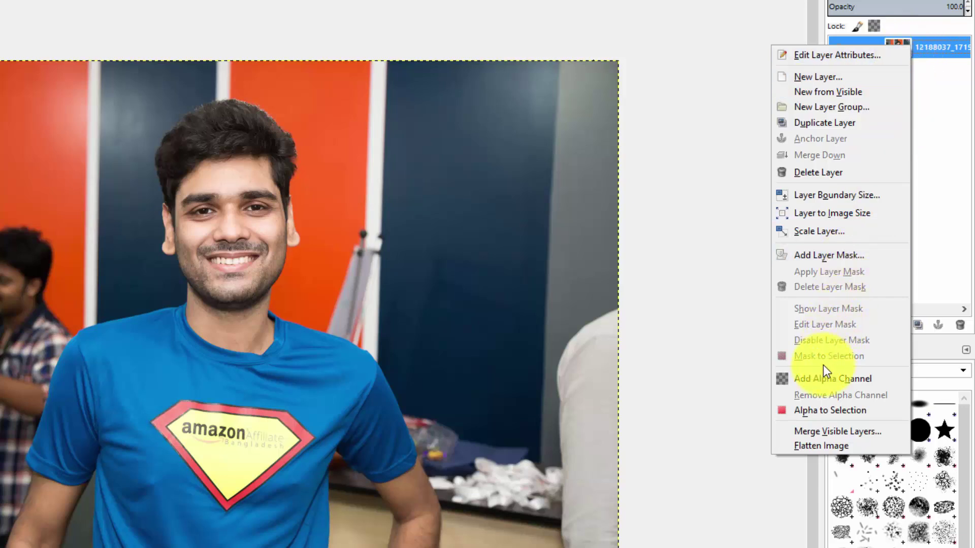
pyautogui.click(850, 380)
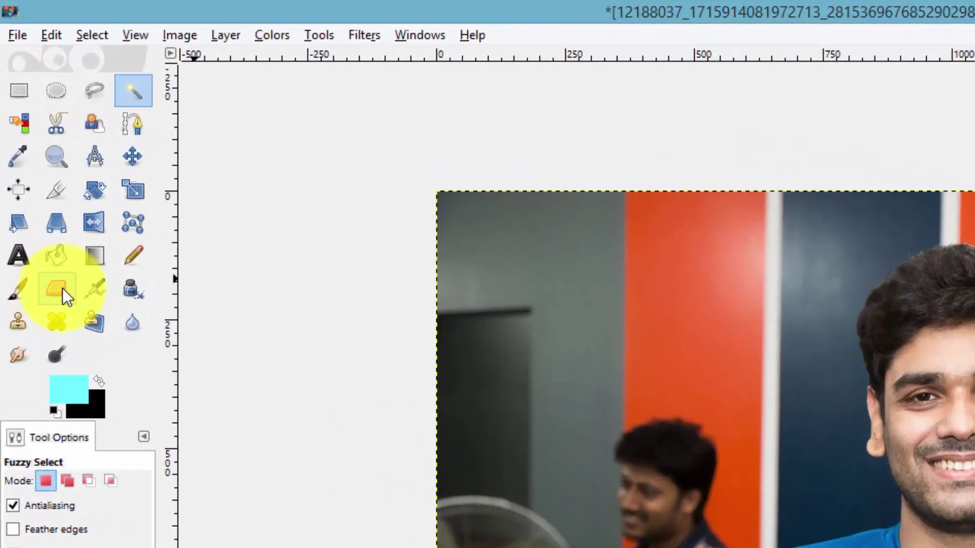
# Test the Eraser on the grey wall, then set the 2. Hardness 100 brush at about 464 px.
pyautogui.click(60, 288)
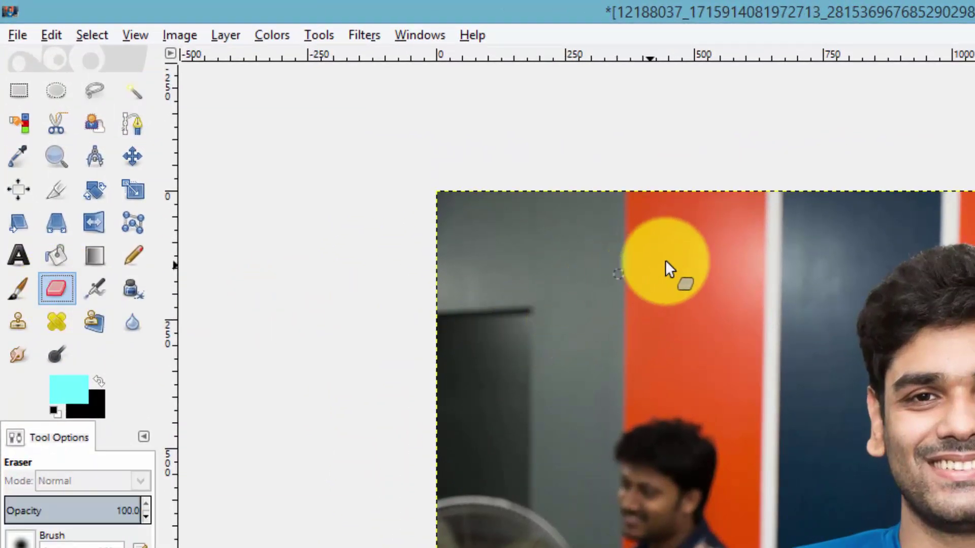
pyautogui.moveTo(730, 242)
pyautogui.mouseDown()
pyautogui.moveTo(528, 353)
pyautogui.moveTo(531, 482)
pyautogui.mouseUp()
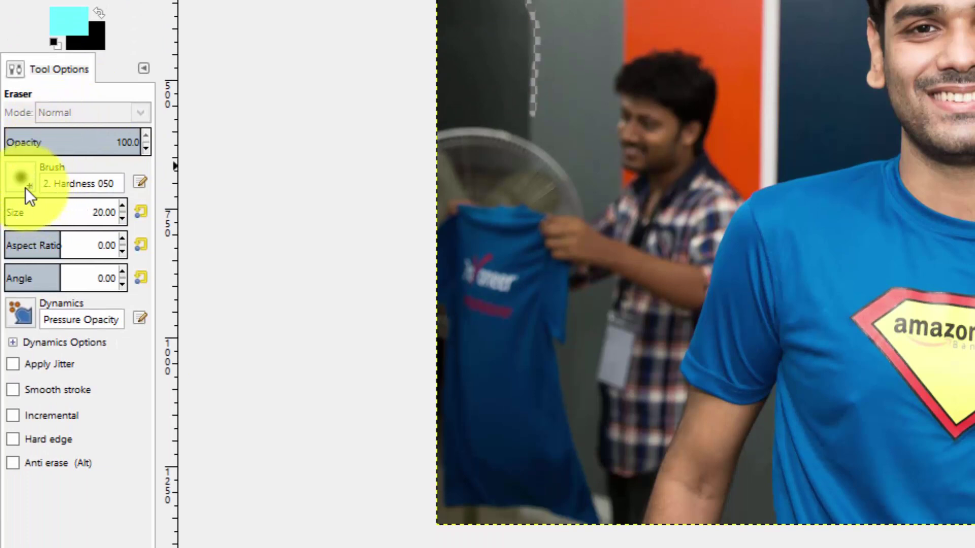
pyautogui.click(20, 177)
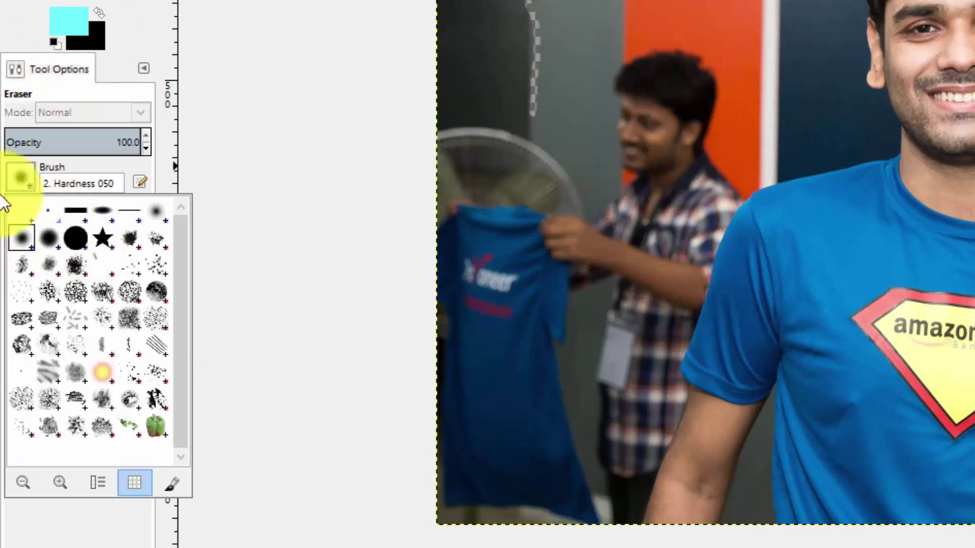
pyautogui.click(77, 239)
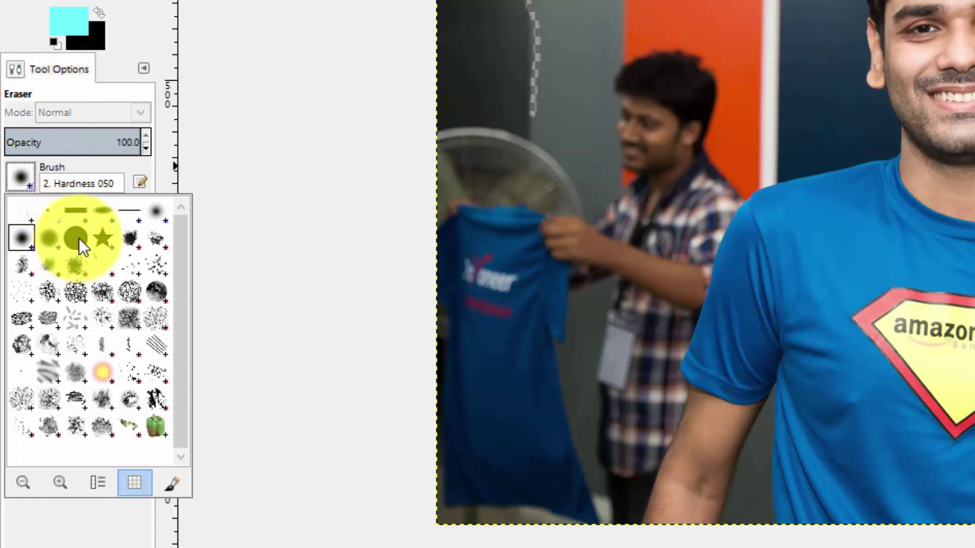
pyautogui.click(79, 239)
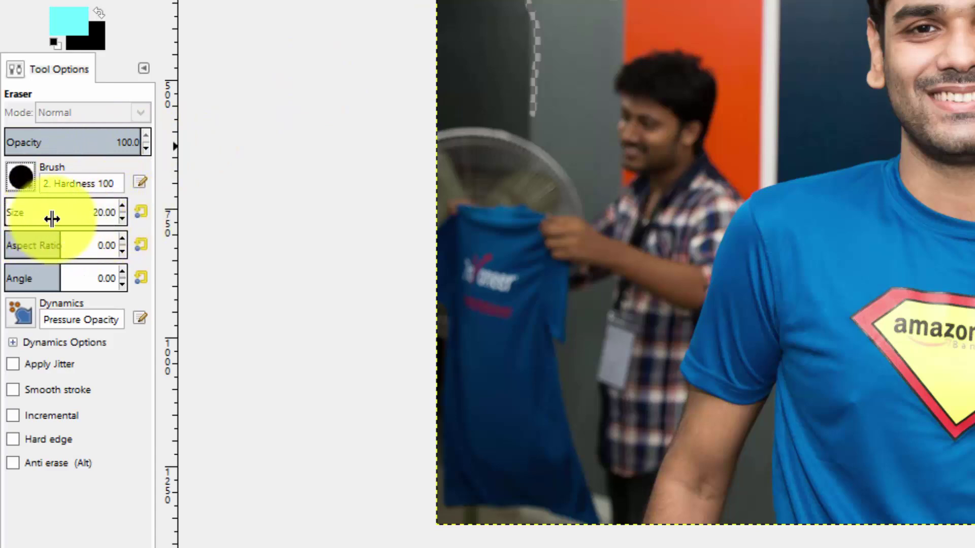
pyautogui.moveTo(11, 213); pyautogui.dragTo(60, 214)
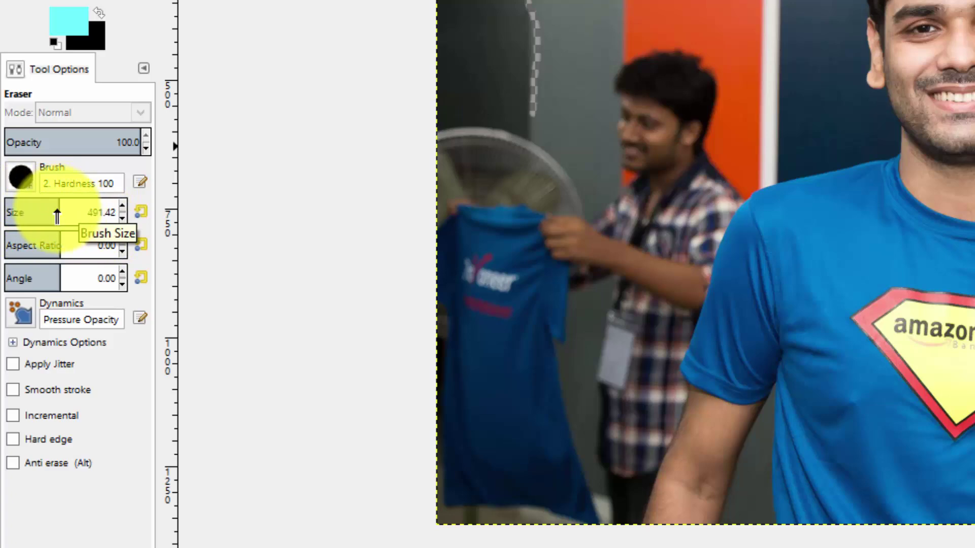
pyautogui.click(55, 212)
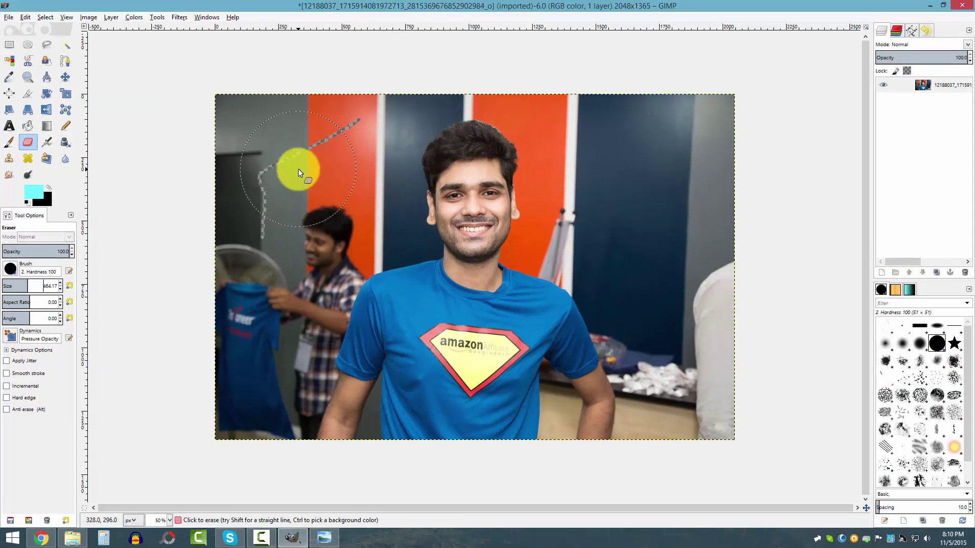
# Erase the top-left, left-edge, top wall and top-right background plus the held-up blue shirt.
pyautogui.moveTo(306, 126)
pyautogui.mouseDown()
pyautogui.moveTo(284, 143)
pyautogui.moveTo(248, 137)
pyautogui.moveTo(246, 116)
pyautogui.mouseUp()
pyautogui.moveTo(235, 191)
pyautogui.mouseDown()
pyautogui.moveTo(224, 261)
pyautogui.moveTo(266, 192)
pyautogui.moveTo(311, 166)
pyautogui.mouseUp()
pyautogui.moveTo(328, 118); pyautogui.dragTo(374, 90)
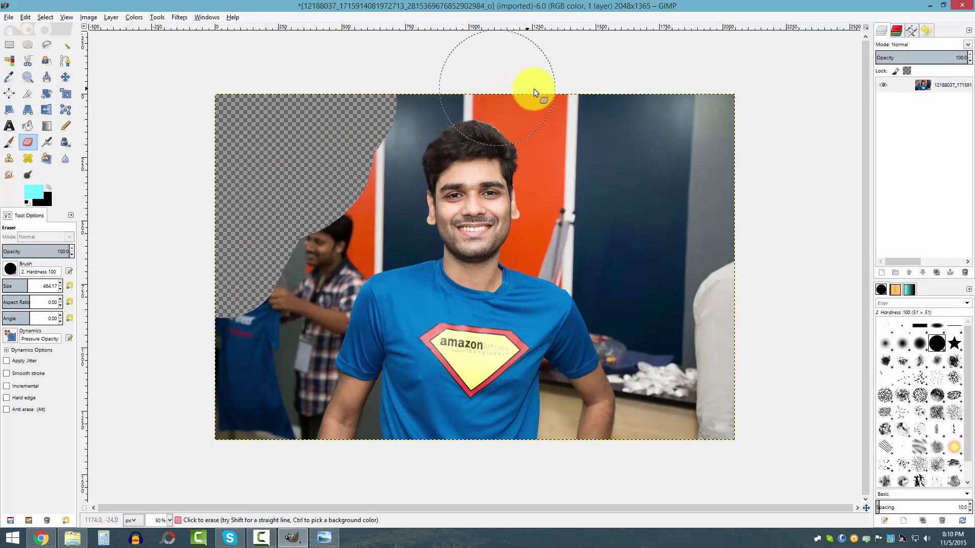
pyautogui.moveTo(564, 88)
pyautogui.mouseDown()
pyautogui.moveTo(633, 120)
pyautogui.moveTo(704, 138)
pyautogui.moveTo(736, 136)
pyautogui.moveTo(717, 203)
pyautogui.moveTo(635, 191)
pyautogui.moveTo(722, 316)
pyautogui.moveTo(699, 327)
pyautogui.moveTo(683, 320)
pyautogui.moveTo(714, 438)
pyautogui.mouseUp()
pyautogui.moveTo(224, 337)
pyautogui.mouseDown()
pyautogui.moveTo(200, 410)
pyautogui.moveTo(192, 266)
pyautogui.moveTo(363, 100)
pyautogui.mouseUp()
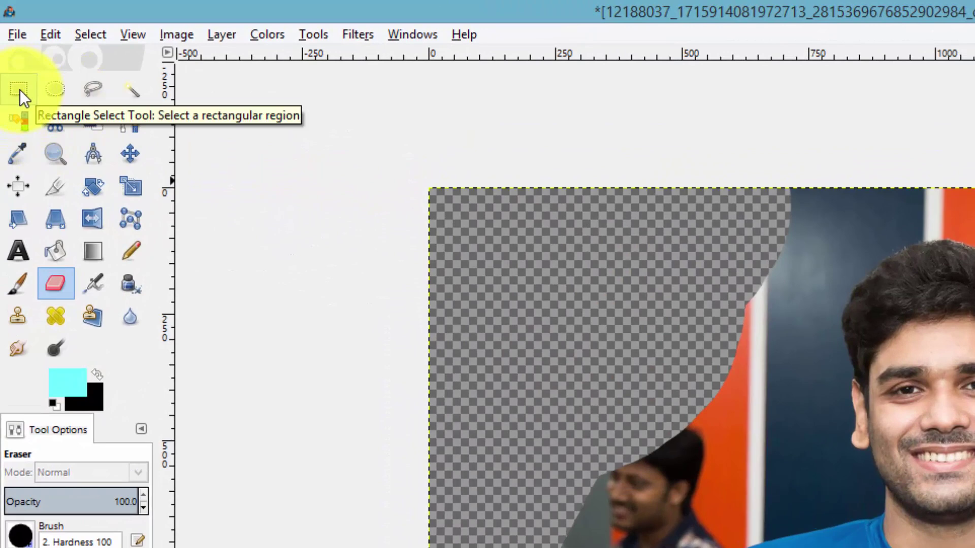
# Box the wall right of the head with Rectangle Select and cut it away to transparency.
pyautogui.click(22, 89)
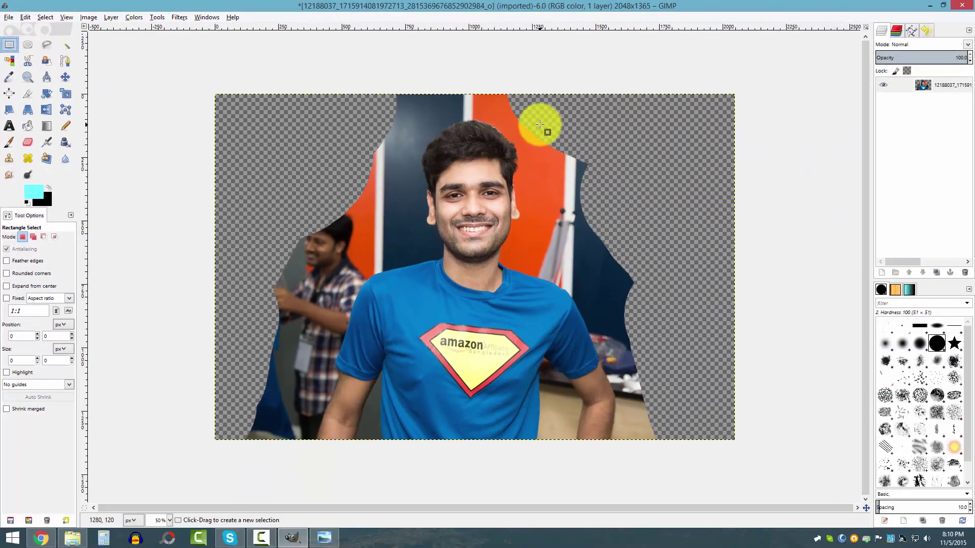
pyautogui.moveTo(576, 133); pyautogui.dragTo(670, 274)
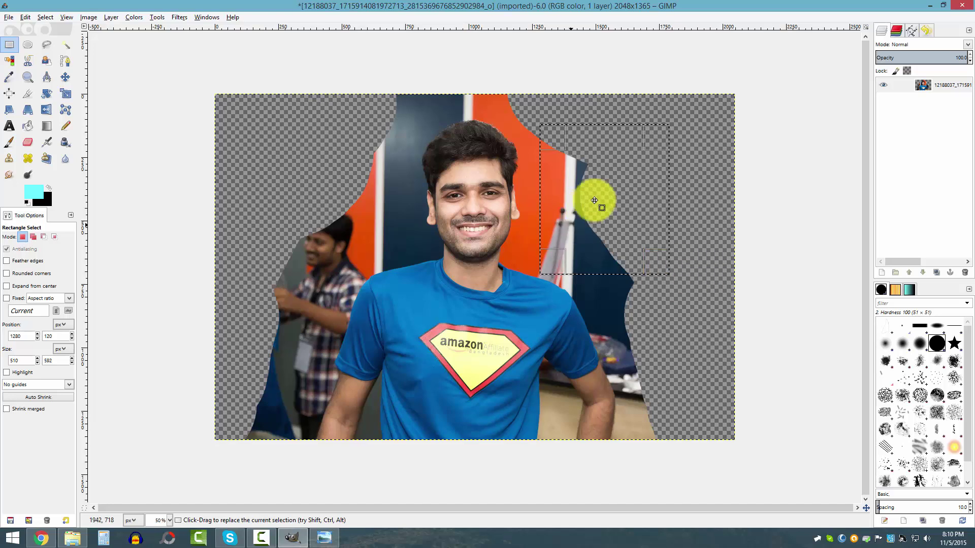
pyautogui.rightClick(605, 174)
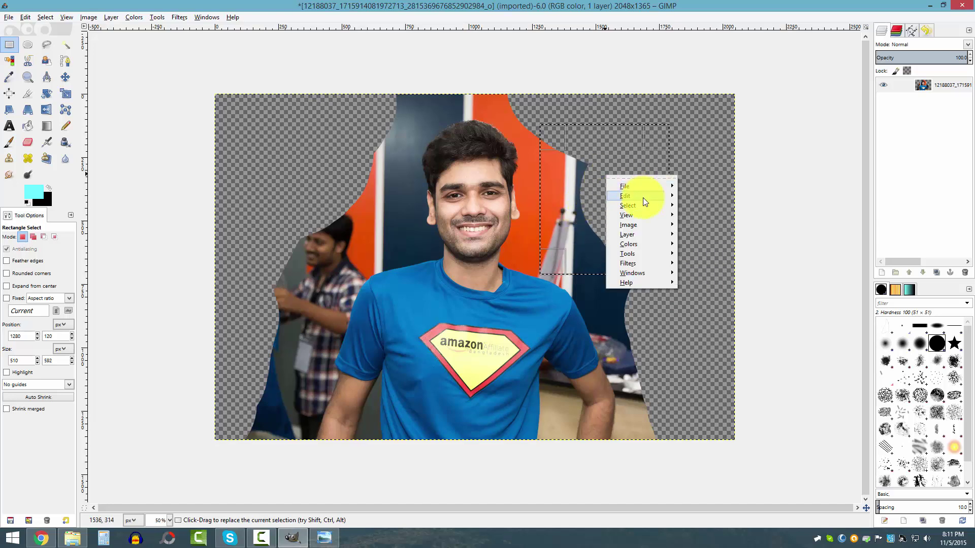
pyautogui.moveTo(643, 196)
pyautogui.click(703, 250)
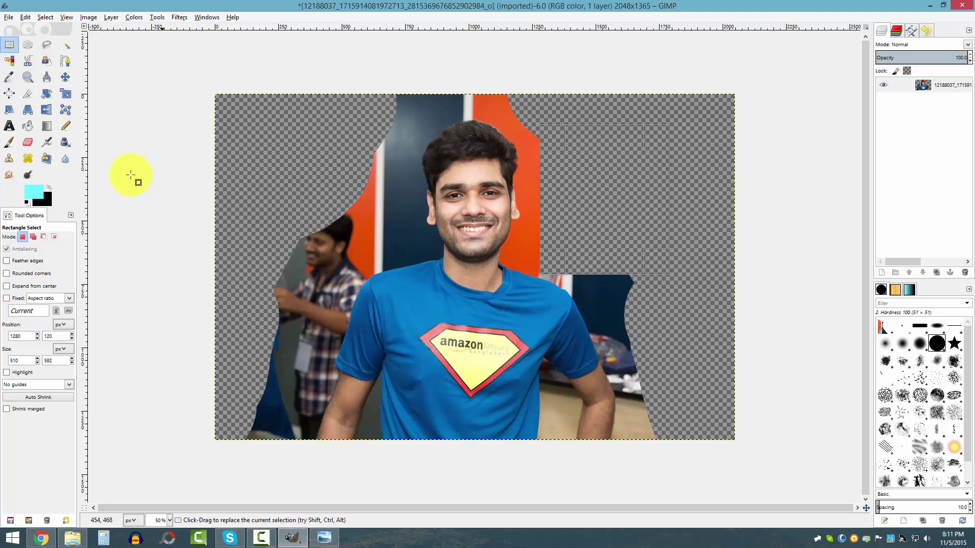
pyautogui.click(33, 141)
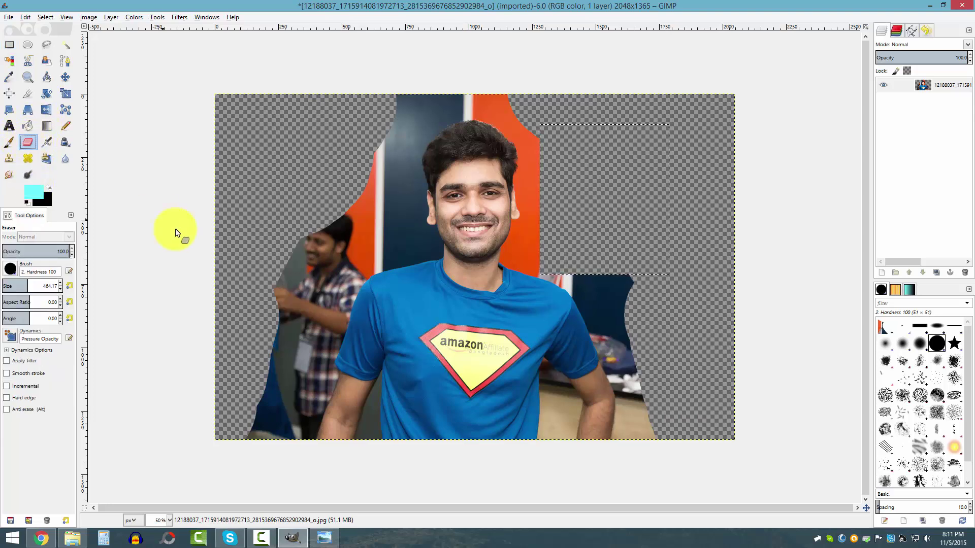
# Clear the selection and erase the orange strip, the left person's head and dark areas around the shoulder.
pyautogui.click(46, 16)
pyautogui.click(63, 43)
pyautogui.moveTo(357, 175)
pyautogui.mouseDown()
pyautogui.moveTo(300, 238)
pyautogui.moveTo(274, 287)
pyautogui.moveTo(281, 306)
pyautogui.moveTo(256, 405)
pyautogui.moveTo(273, 365)
pyautogui.mouseUp()
pyautogui.moveTo(362, 154)
pyautogui.mouseDown()
pyautogui.moveTo(380, 86)
pyautogui.moveTo(432, 59)
pyautogui.moveTo(545, 80)
pyautogui.mouseUp()
pyautogui.moveTo(582, 225)
pyautogui.mouseDown()
pyautogui.moveTo(616, 249)
pyautogui.moveTo(644, 297)
pyautogui.moveTo(649, 231)
pyautogui.mouseUp()
pyautogui.keyDown('ctrl'); pyautogui.scroll(2, 648, 386); pyautogui.keyUp('ctrl')
pyautogui.hscroll(1, 671, 406)
# Erase the lower-right floor, then shrink the eraser to about 83 px and erase the orange beside the head.
pyautogui.moveTo(693, 319)
pyautogui.mouseDown()
pyautogui.moveTo(772, 403)
pyautogui.moveTo(748, 465)
pyautogui.mouseUp()
pyautogui.scroll(4, 472, 147)
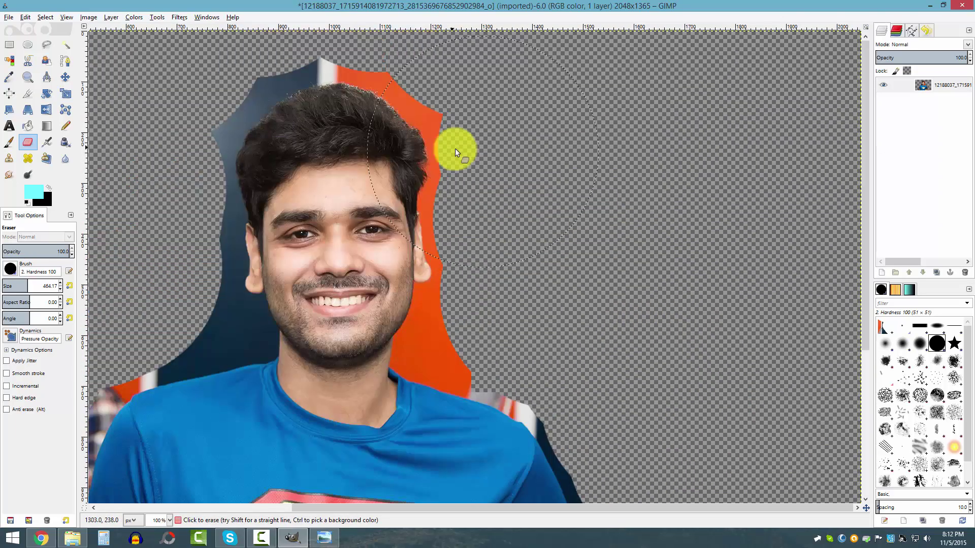
pyautogui.moveTo(18, 287); pyautogui.dragTo(7, 287)
pyautogui.moveTo(336, 63)
pyautogui.mouseDown()
pyautogui.moveTo(403, 74)
pyautogui.moveTo(455, 134)
pyautogui.moveTo(449, 318)
pyautogui.moveTo(436, 347)
pyautogui.mouseUp()
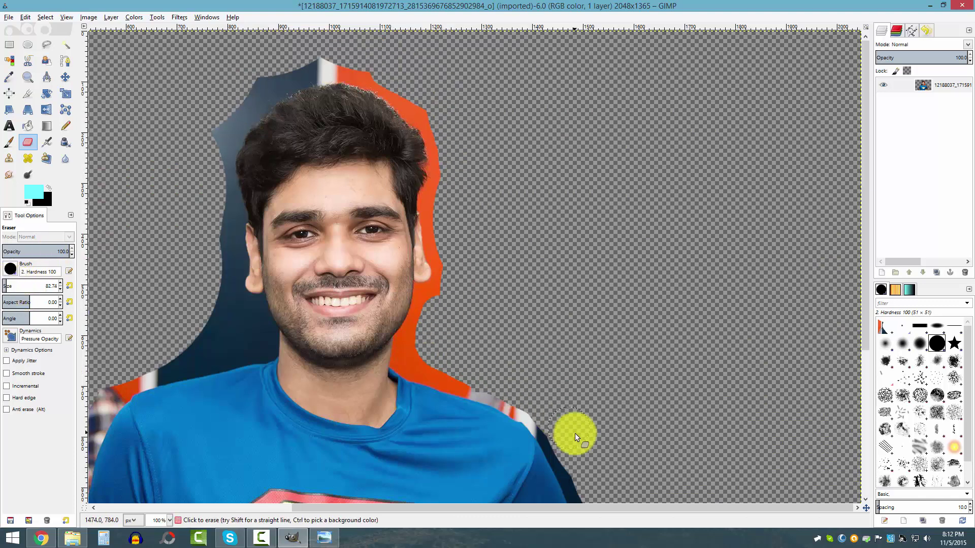
pyautogui.moveTo(311, 508); pyautogui.dragTo(187, 508)
pyautogui.scroll(-5, 270, 156)
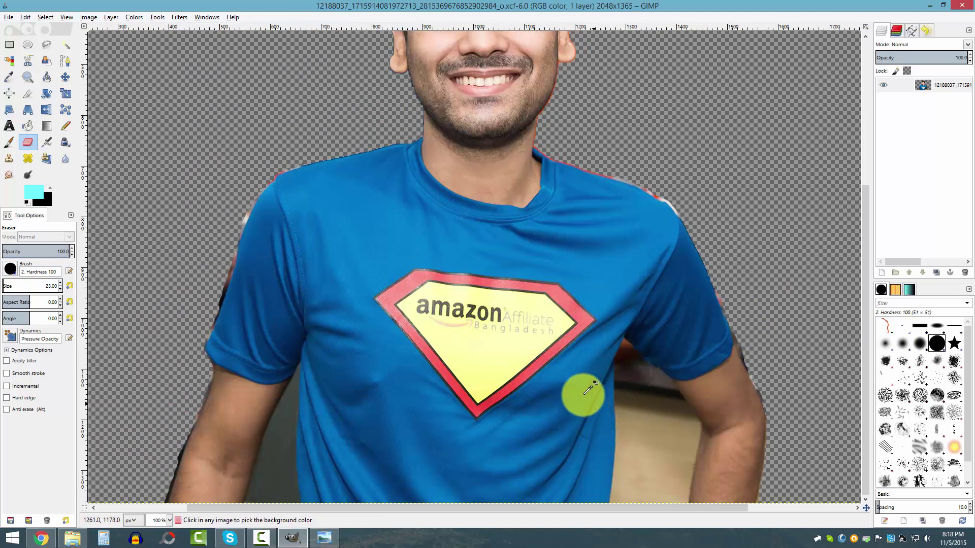
pyautogui.scroll(-2, 304, 380)
pyautogui.scroll(4, 352, 370)
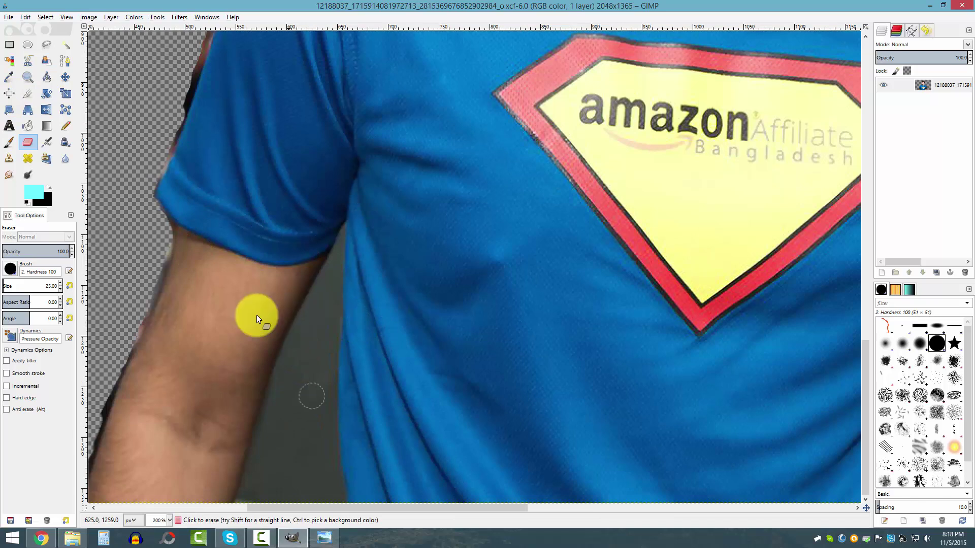
# Fuzzy-select the grey gap between arm and shirt, adding and subtracting areas to refine it.
pyautogui.click(68, 44)
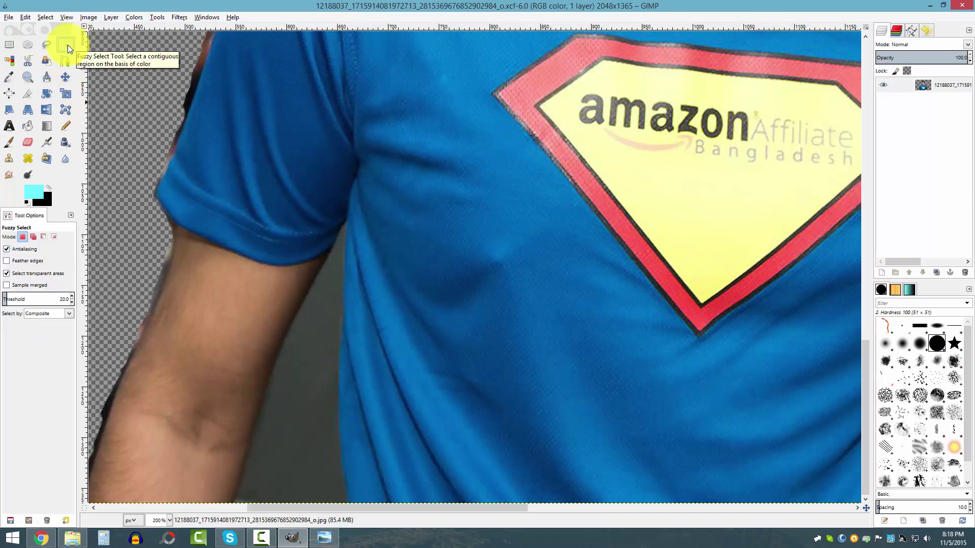
pyautogui.click(336, 279)
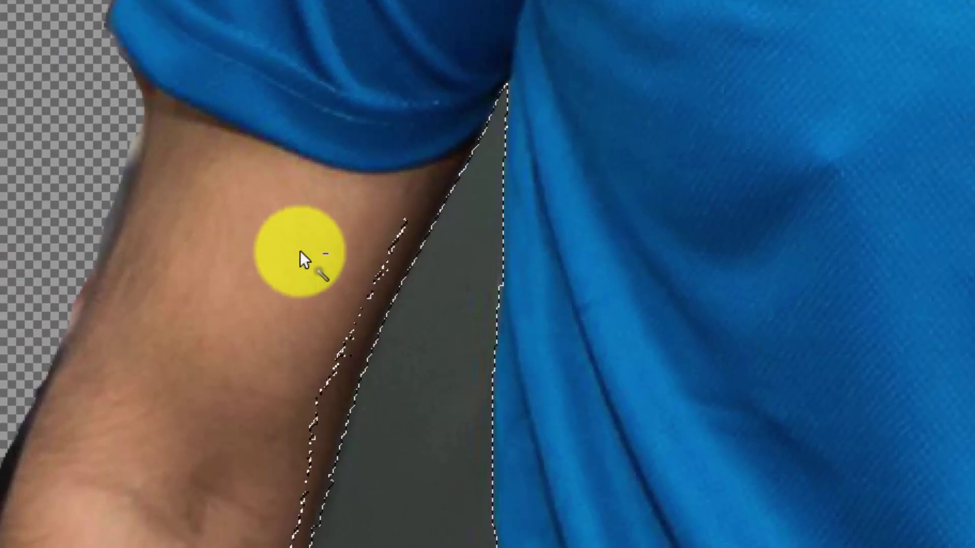
pyautogui.click(374, 282)
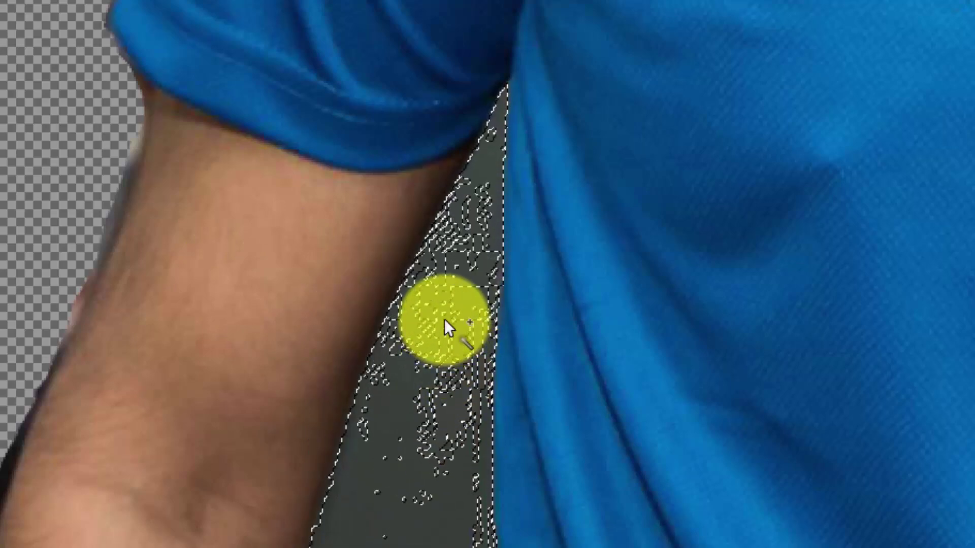
pyautogui.keyDown('shift'); pyautogui.click(453, 285); pyautogui.keyUp('shift')
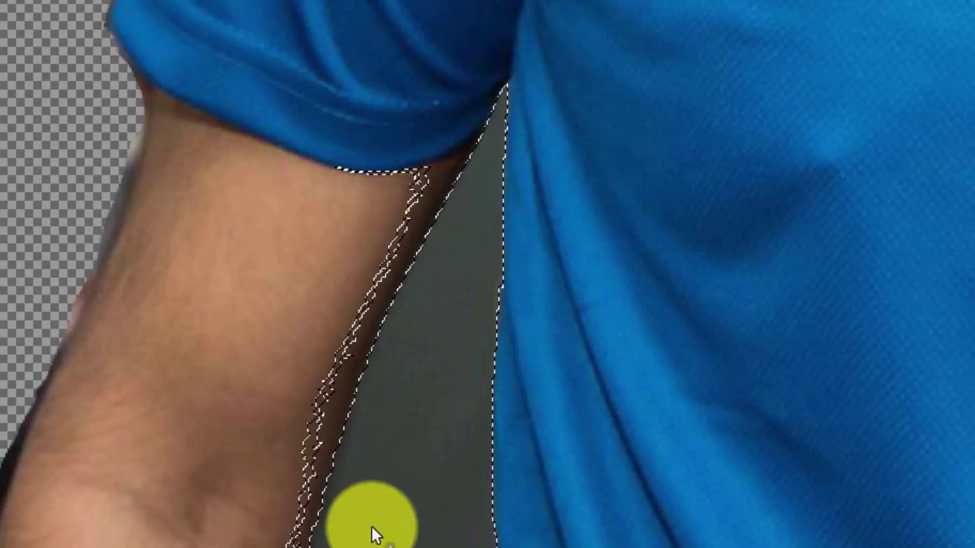
pyautogui.keyDown('alt'); pyautogui.click(353, 325); pyautogui.keyUp('alt')
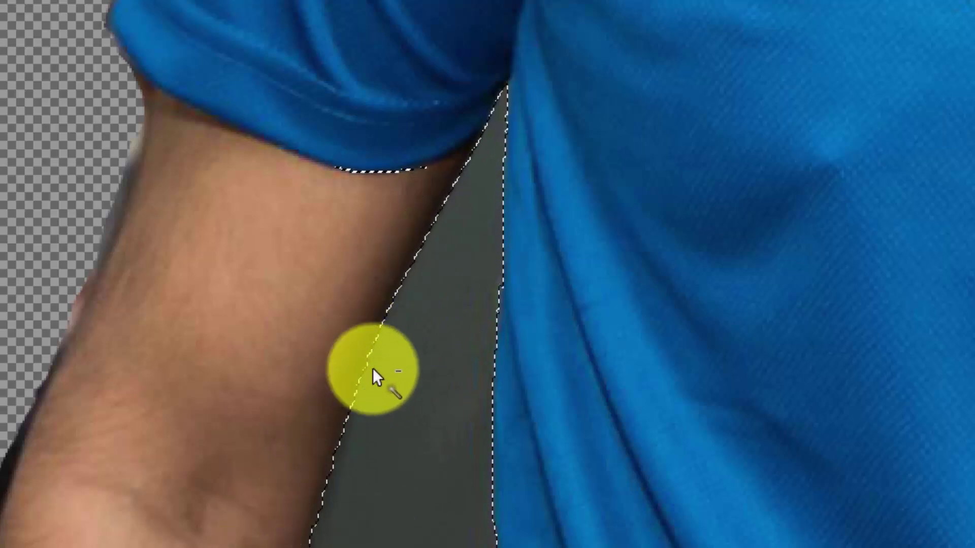
pyautogui.keyDown('alt'); pyautogui.click(382, 175); pyautogui.keyUp('alt')
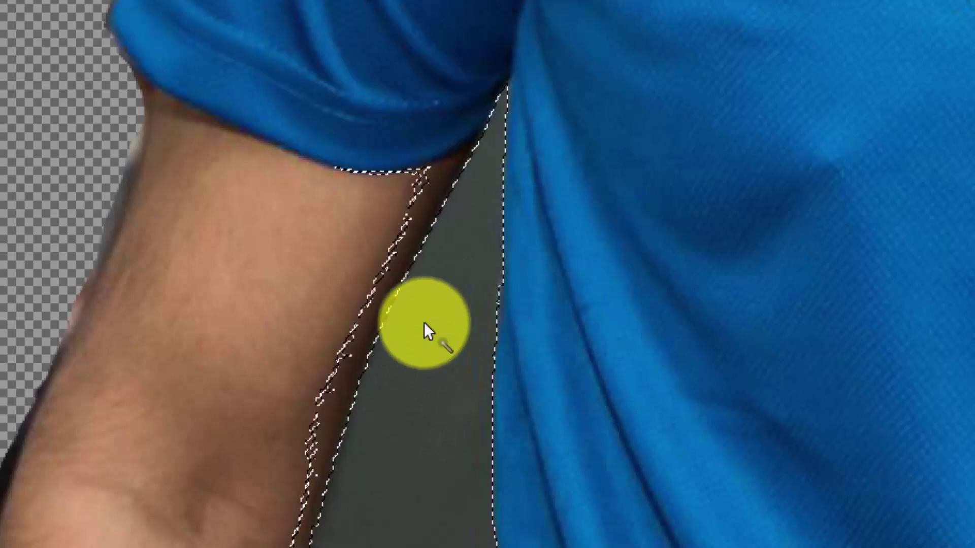
pyautogui.keyDown('alt'); pyautogui.click(424, 182); pyautogui.keyUp('alt')
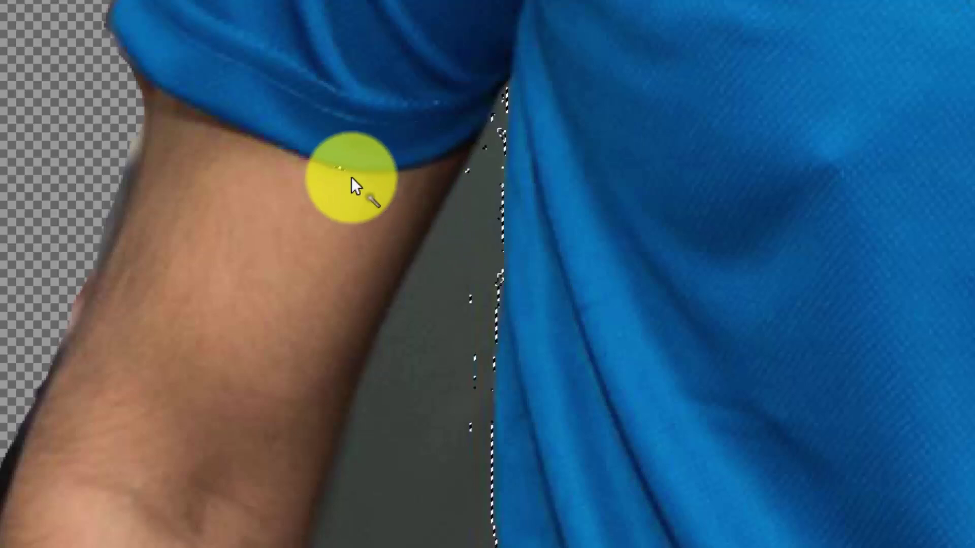
pyautogui.moveTo(479, 259); pyautogui.dragTo(425, 407)
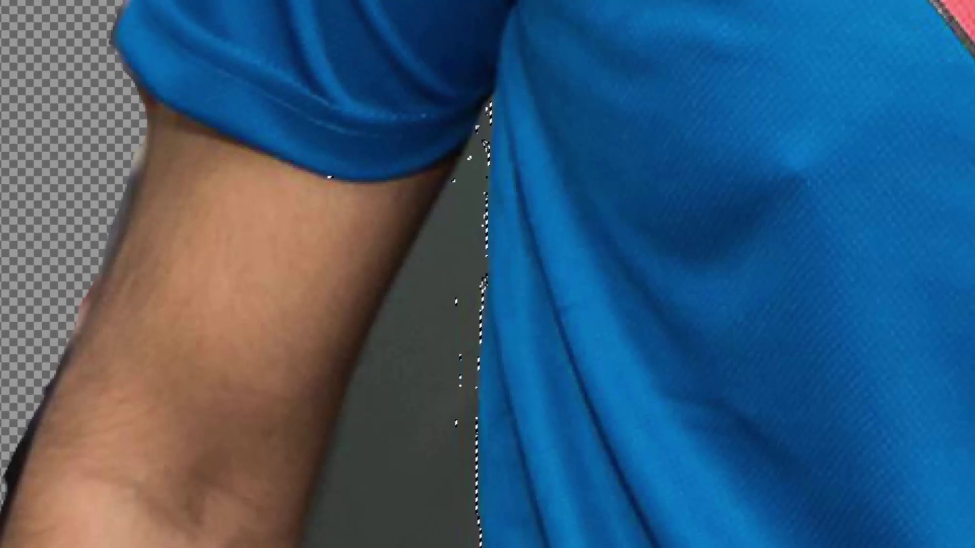
# At threshold 10, select the grey gap by the left arm, delete it, and clear the selection.
pyautogui.click(67, 299)
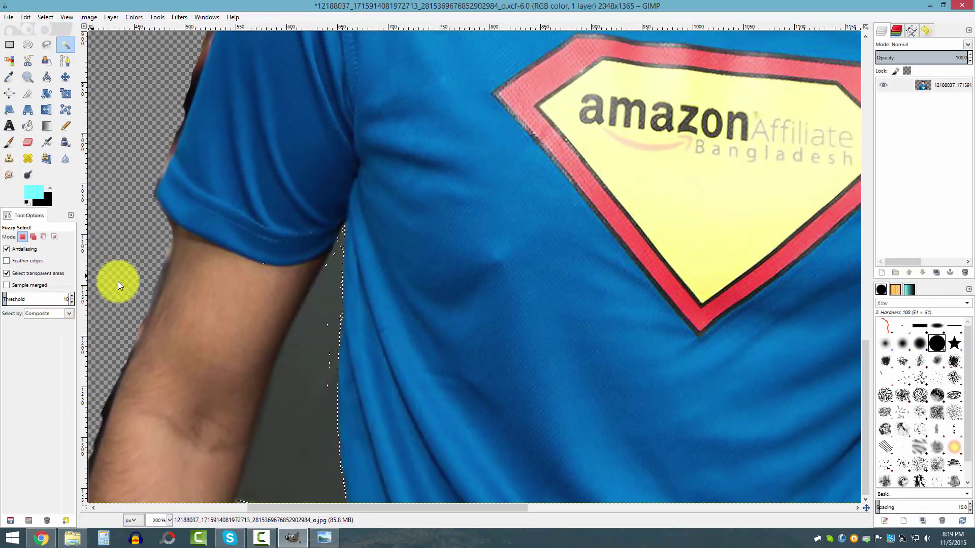
pyautogui.click(317, 335)
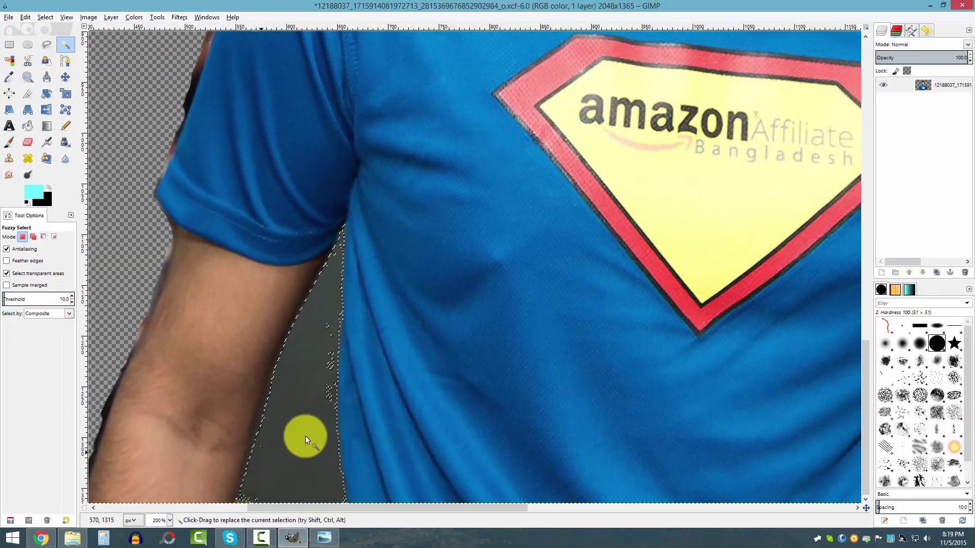
pyautogui.press('Delete')
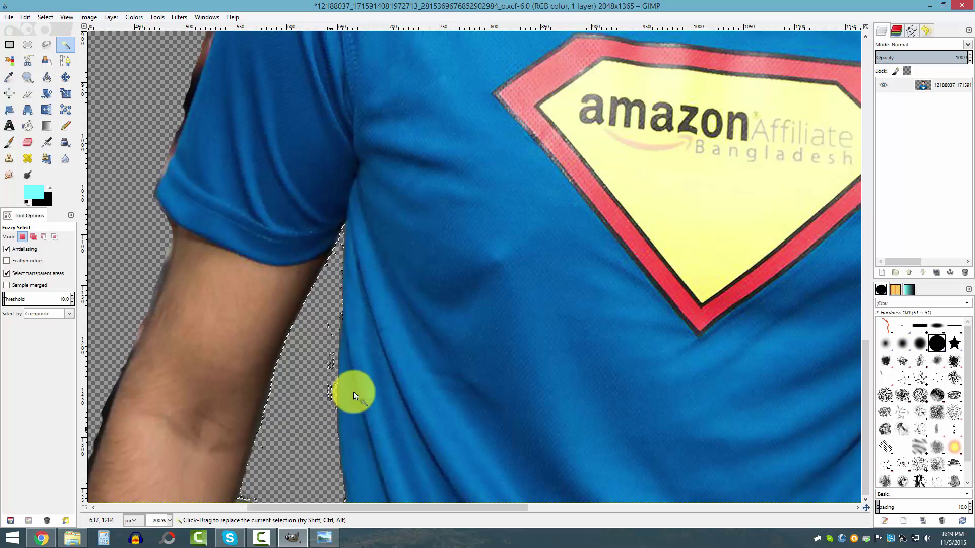
pyautogui.moveTo(375, 510); pyautogui.dragTo(588, 519)
pyautogui.moveTo(529, 437); pyautogui.dragTo(537, 338)
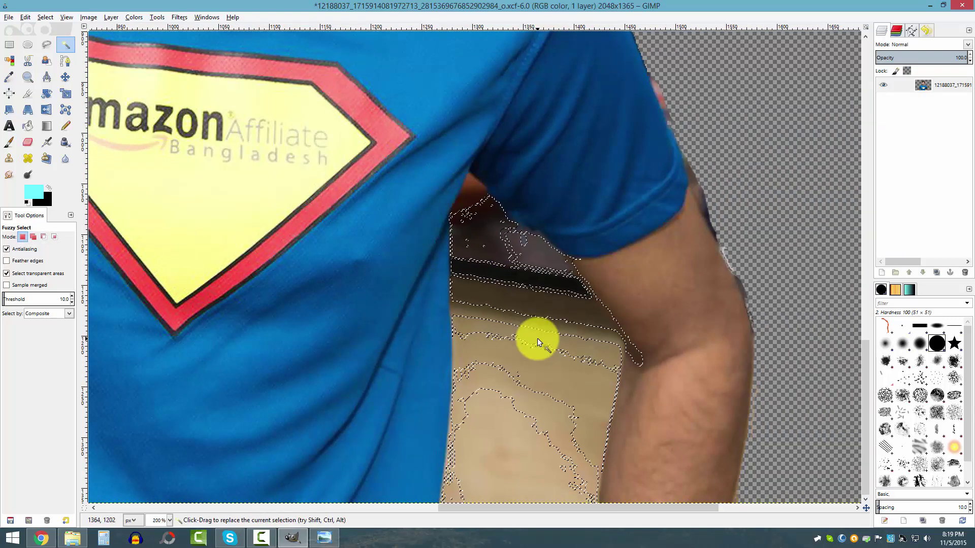
pyautogui.click(27, 17)
pyautogui.click(50, 32)
# Erase the beige background beside the right arm up to the sleeve with a 50 px eraser.
pyautogui.click(28, 142)
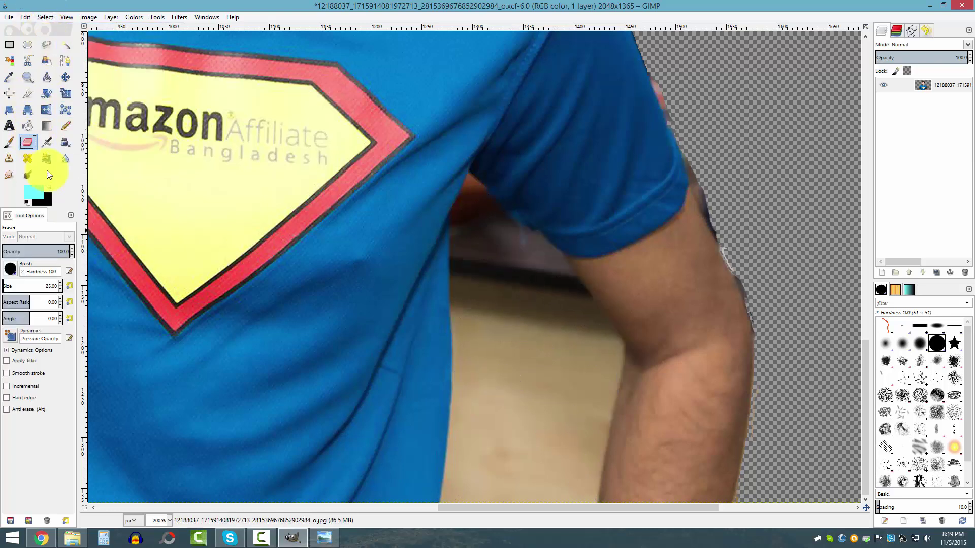
pyautogui.moveTo(532, 297); pyautogui.dragTo(536, 429)
pyautogui.moveTo(488, 277); pyautogui.dragTo(503, 480)
pyautogui.moveTo(482, 356)
pyautogui.mouseDown()
pyautogui.moveTo(533, 444)
pyautogui.moveTo(547, 368)
pyautogui.moveTo(540, 281)
pyautogui.moveTo(577, 343)
pyautogui.moveTo(587, 387)
pyautogui.moveTo(572, 464)
pyautogui.moveTo(519, 283)
pyautogui.moveTo(483, 231)
pyautogui.moveTo(480, 287)
pyautogui.moveTo(485, 251)
pyautogui.mouseUp()
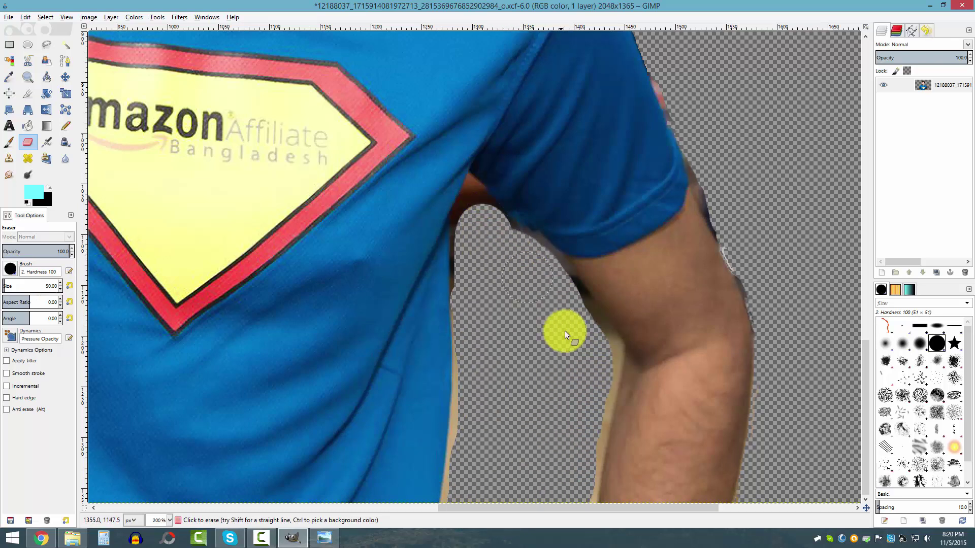
pyautogui.keyDown('ctrl'); pyautogui.scroll(-3, 260, 256); pyautogui.keyUp('ctrl')
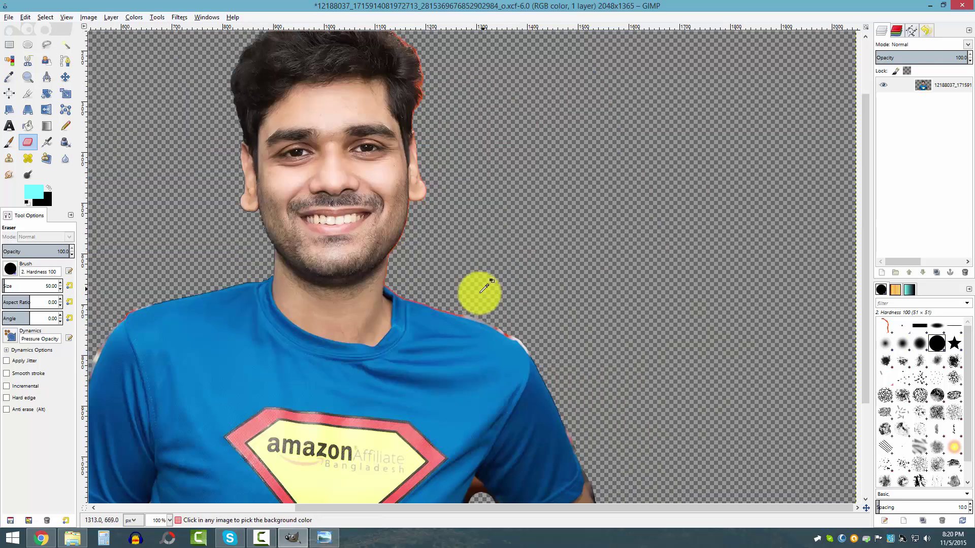
# Turn off Feather edges and add the red shoulder and hair fringe to the Fuzzy Select selection.
pyautogui.keyDown('ctrl'); pyautogui.scroll(2, 483, 279); pyautogui.keyUp('ctrl')
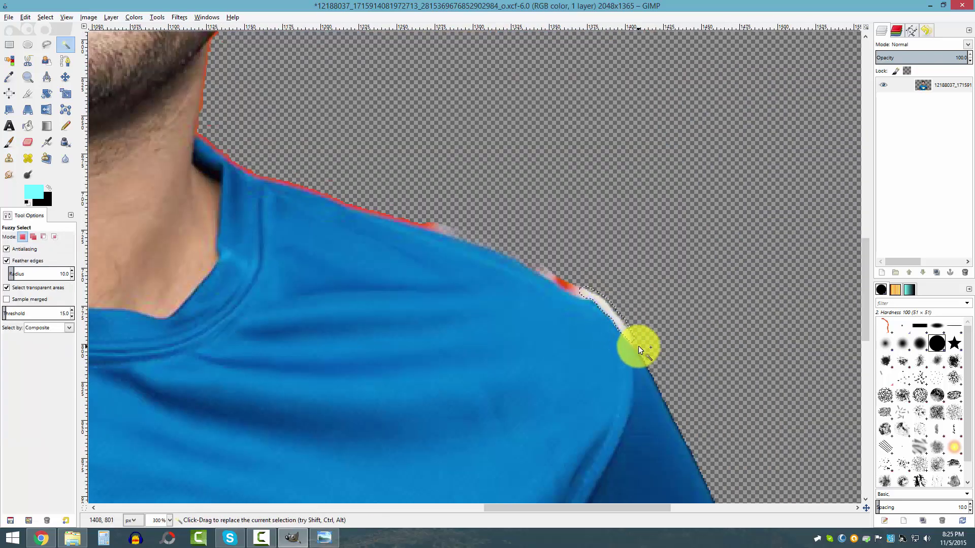
pyautogui.press('shift')
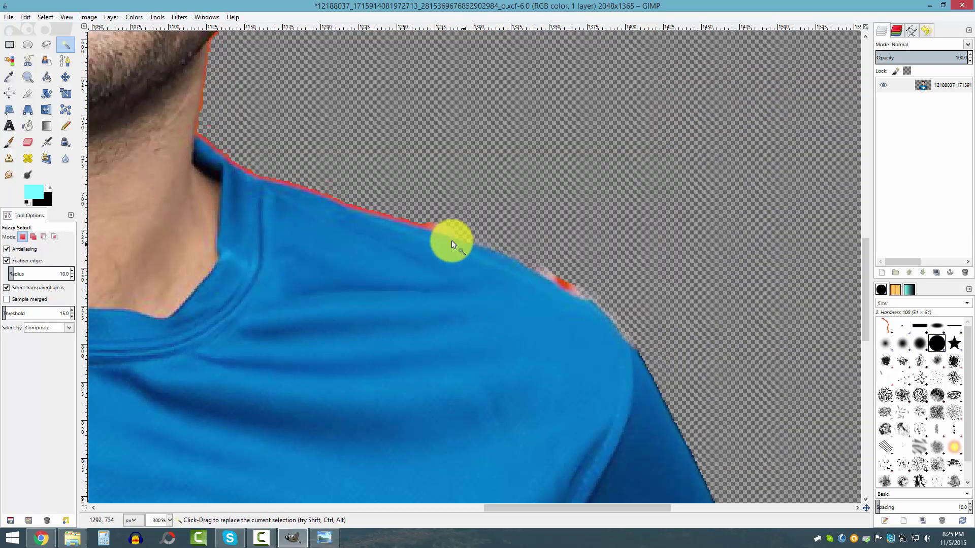
pyautogui.keyDown('ctrl'); pyautogui.scroll(5, 202, 166); pyautogui.keyUp('ctrl')
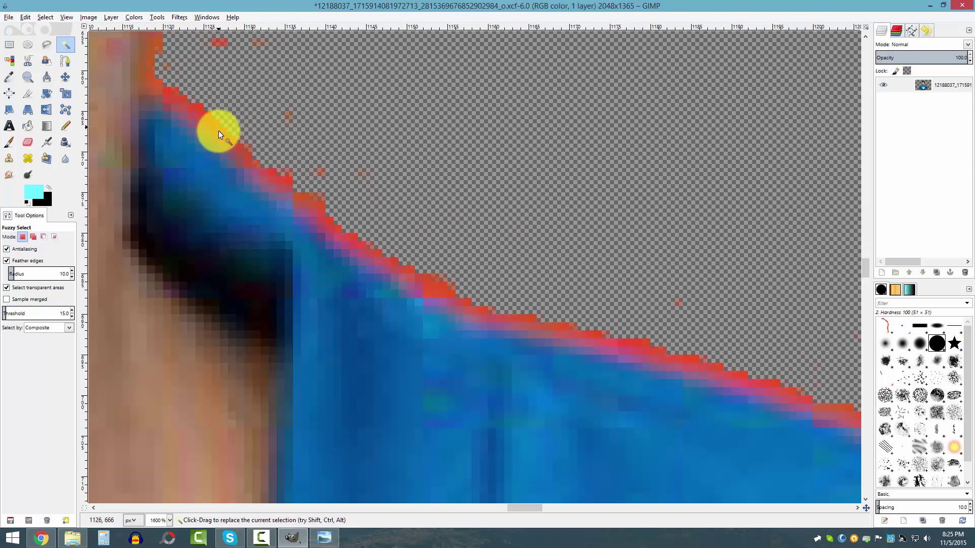
pyautogui.click(10, 261)
pyautogui.press('shift')
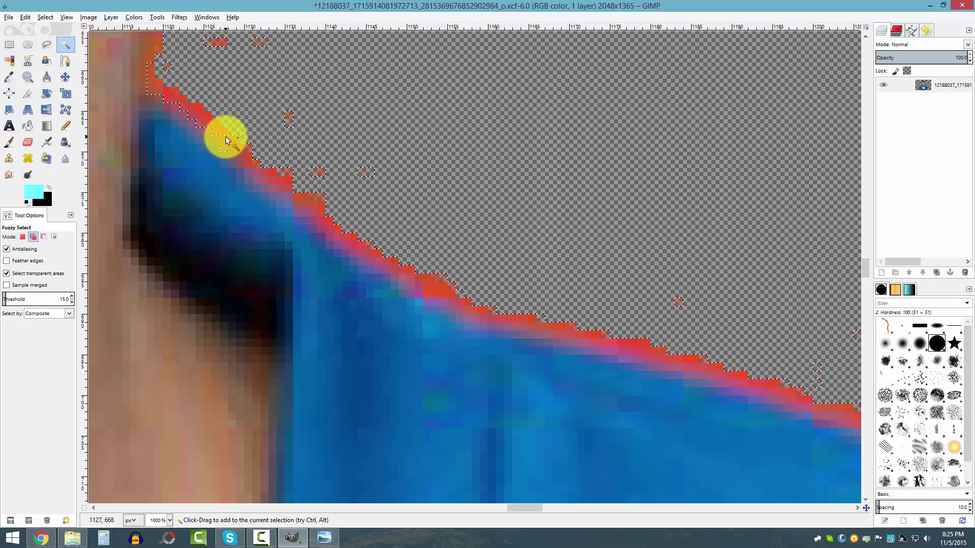
pyautogui.keyDown('ctrl'); pyautogui.scroll(-4, 223, 148); pyautogui.keyUp('ctrl')
pyautogui.keyDown('ctrl'); pyautogui.scroll(-5, 456, 187); pyautogui.keyUp('ctrl')
pyautogui.keyDown('ctrl'); pyautogui.scroll(3, 603, 276); pyautogui.keyUp('ctrl')
pyautogui.keyDown('ctrl'); pyautogui.scroll(-2, 620, 434); pyautogui.keyUp('ctrl')
pyautogui.keyDown('ctrl'); pyautogui.scroll(5, 410, 153); pyautogui.keyUp('ctrl')
pyautogui.press('shift')
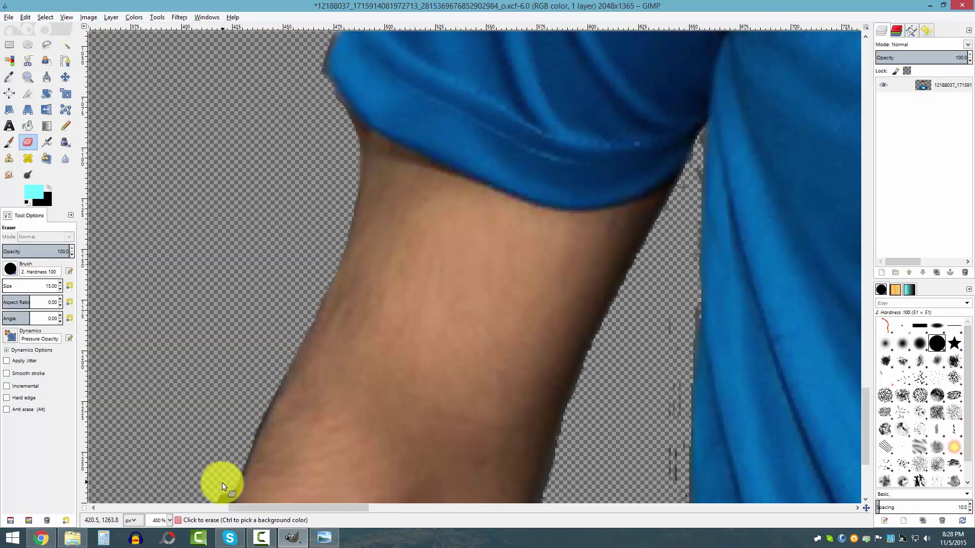
pyautogui.scroll(5, 325, 350)
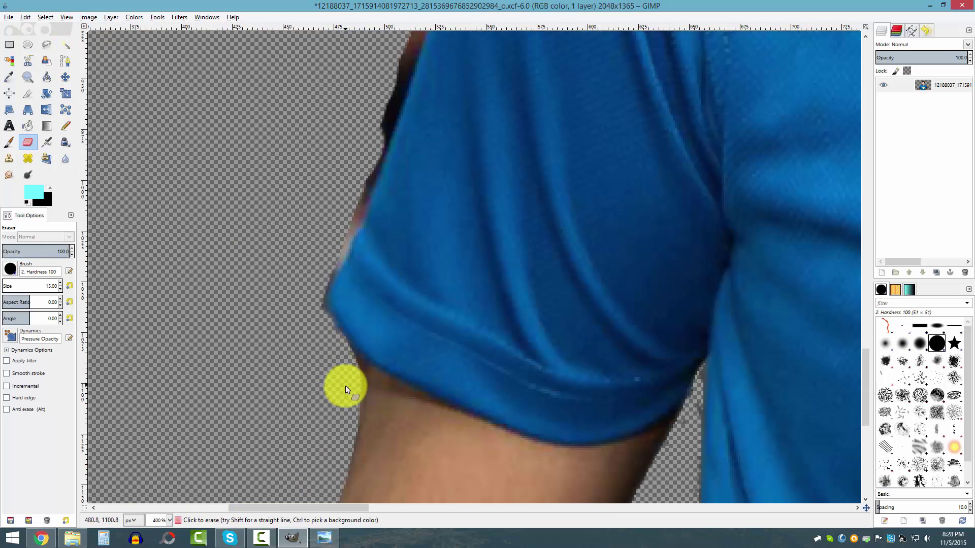
# Switch to the 75-hardness brush and erase the dark leftover edge beside the arm.
pyautogui.click(10, 269)
pyautogui.click(24, 297)
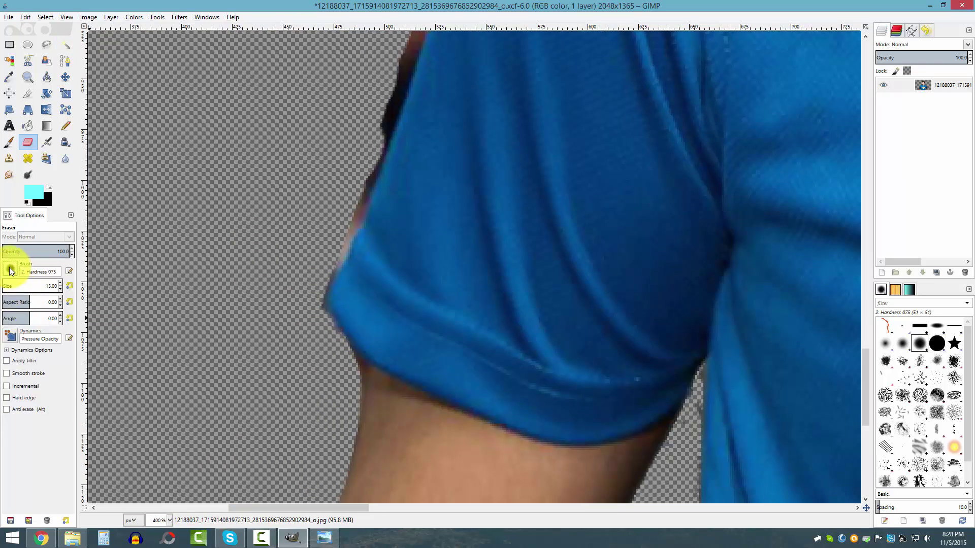
pyautogui.scroll(3, 376, 232)
pyautogui.moveTo(377, 233); pyautogui.dragTo(377, 263)
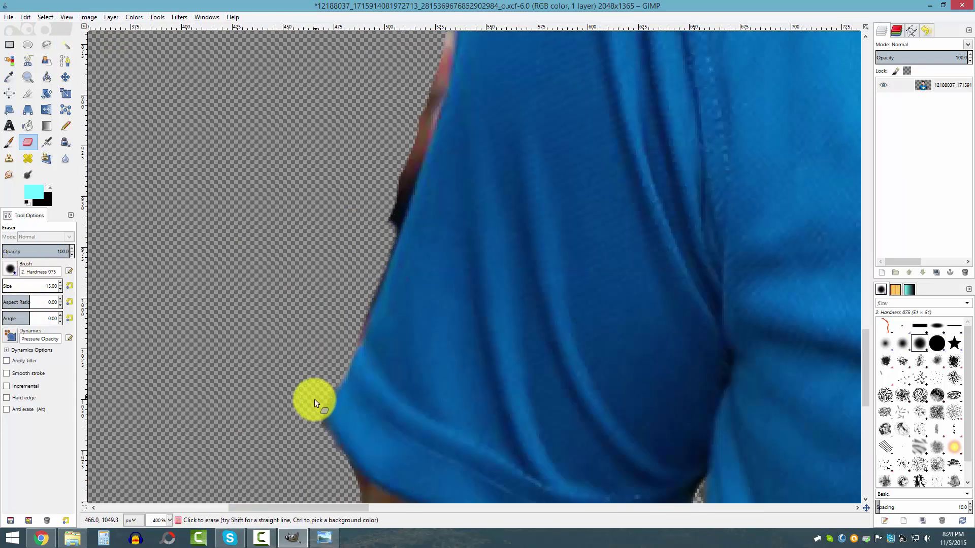
# Zoom back out over the whole cut-out and save it as the XCF file.
pyautogui.scroll(5, 458, 202)
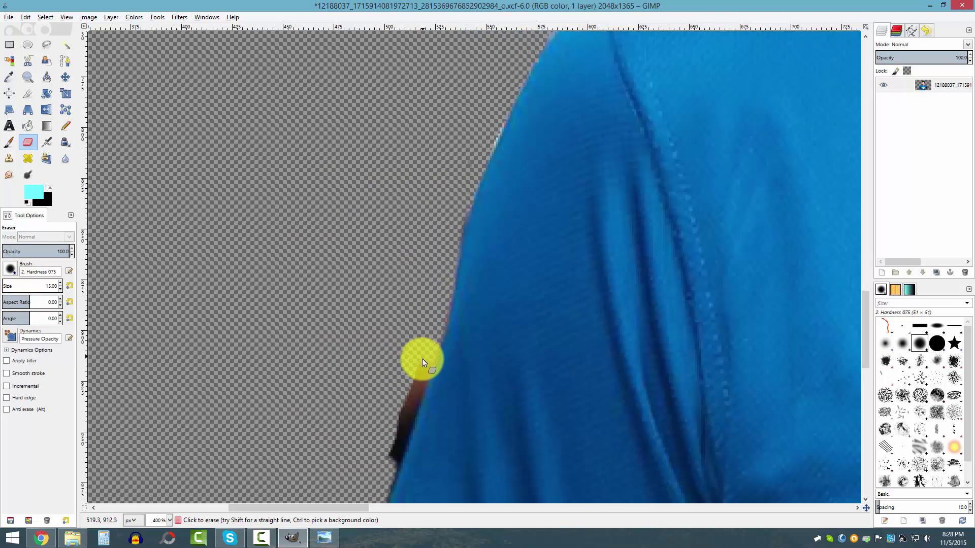
pyautogui.scroll(5, 507, 178)
pyautogui.hscroll(5, 389, 508)
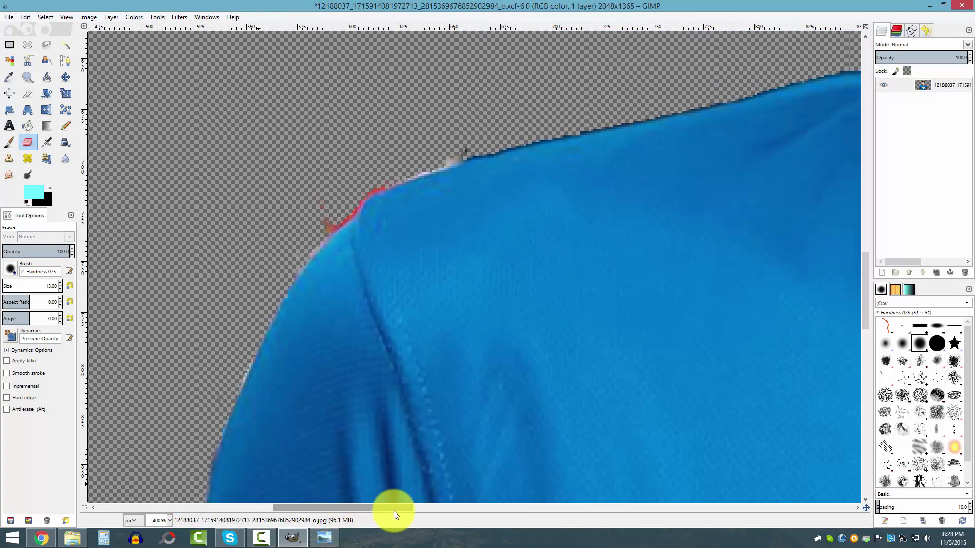
pyautogui.scroll(-1, 311, 212)
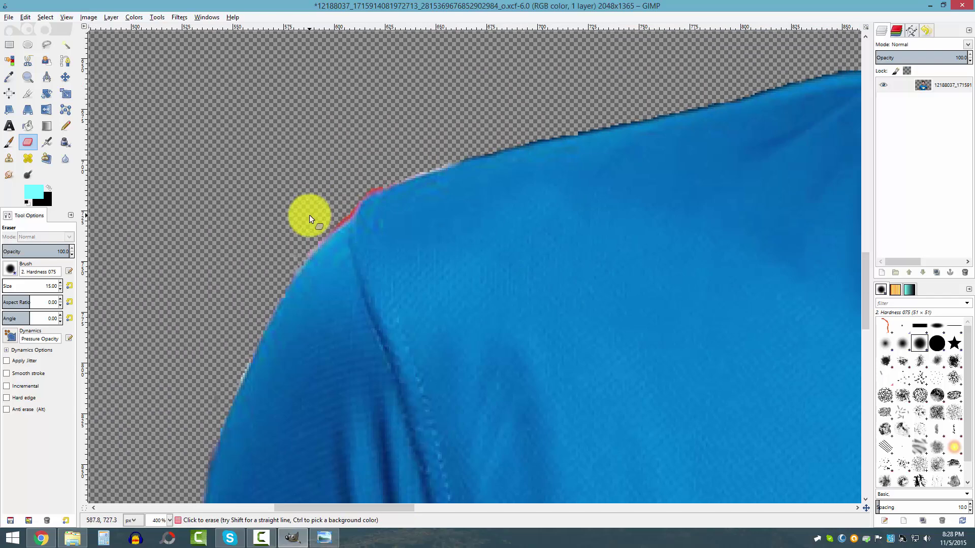
pyautogui.hscroll(5, 461, 501)
pyautogui.scroll(10, 664, 295)
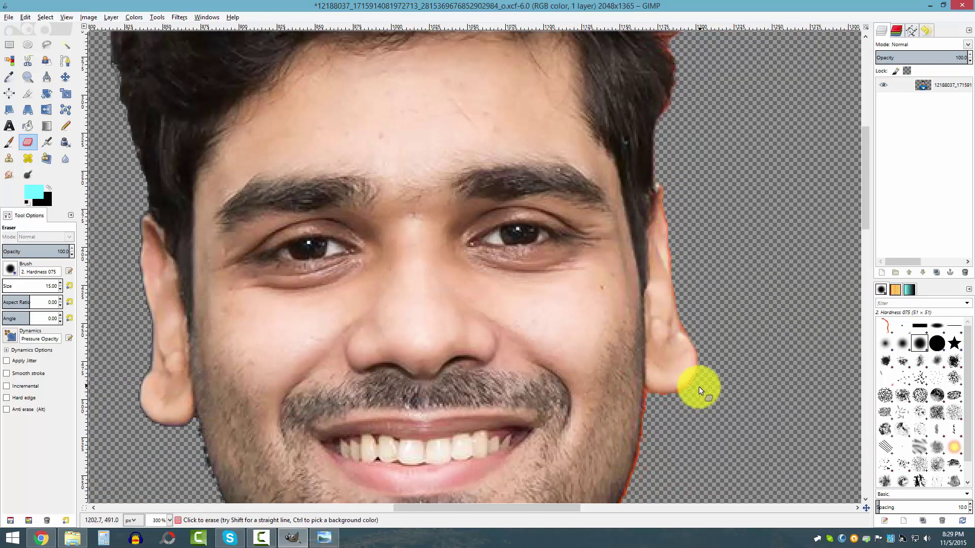
pyautogui.scroll(-5, 654, 401)
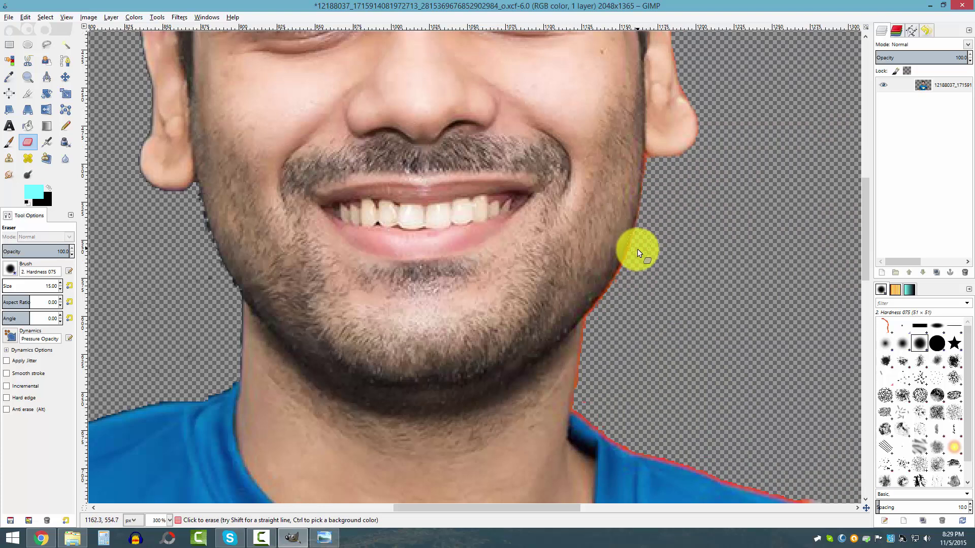
pyautogui.scroll(-4, 639, 241)
pyautogui.click(9, 17)
pyautogui.click(36, 98)
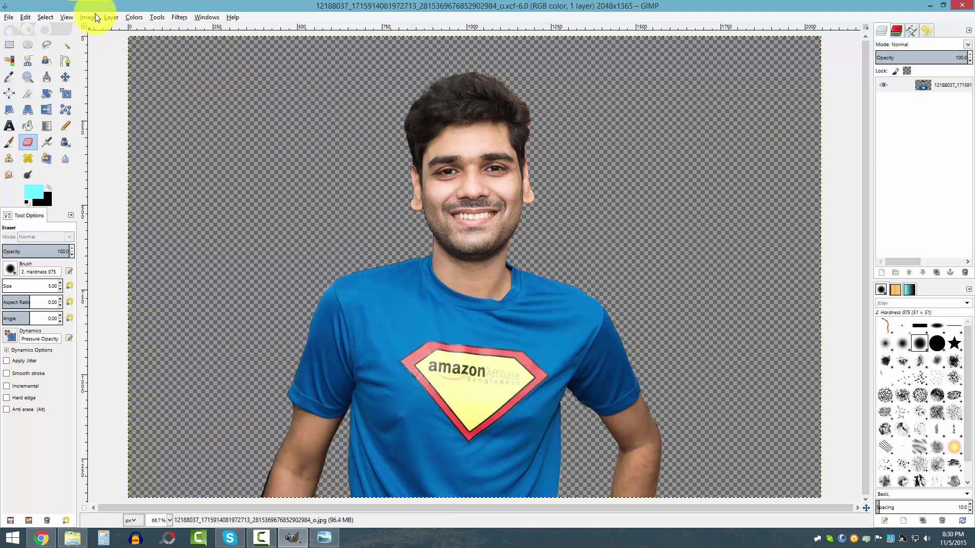
# Create a new transparent layer named Background.
pyautogui.click(109, 17)
pyautogui.click(118, 26)
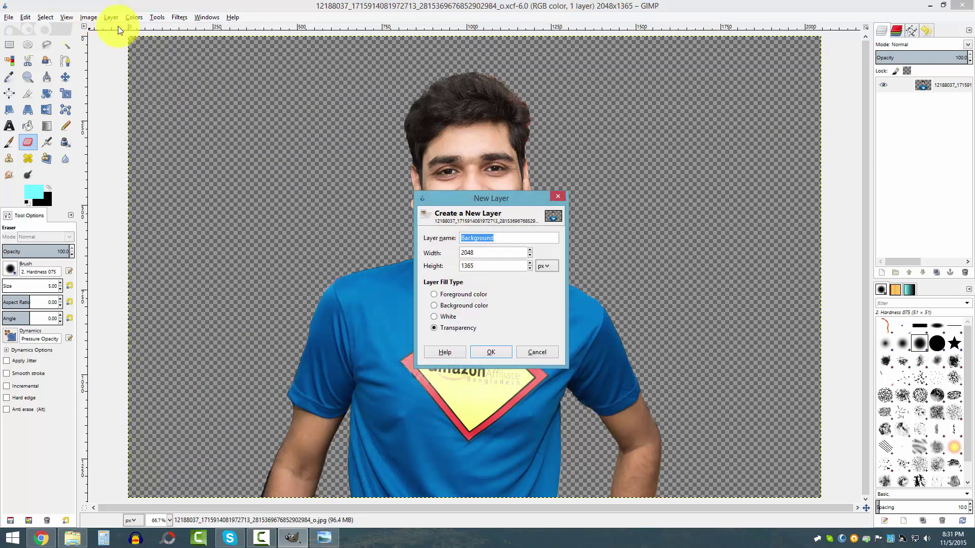
pyautogui.click(502, 238)
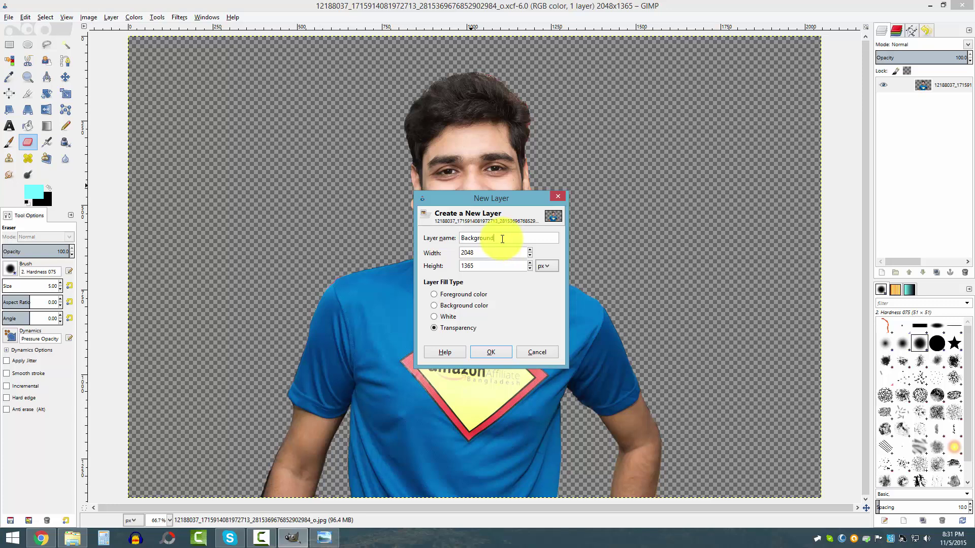
pyautogui.click(504, 351)
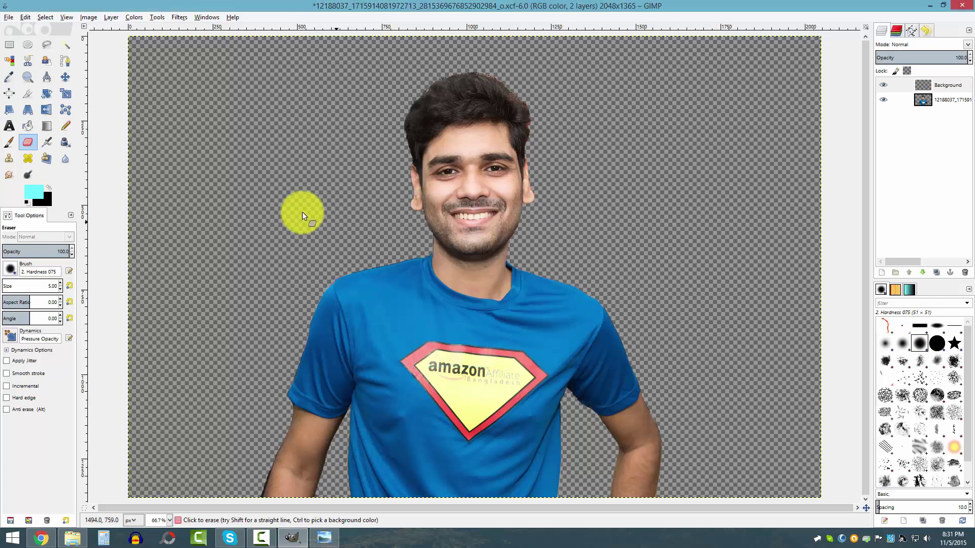
# Set the foreground colour to white and bucket-fill the Background layer with it.
pyautogui.click(37, 190)
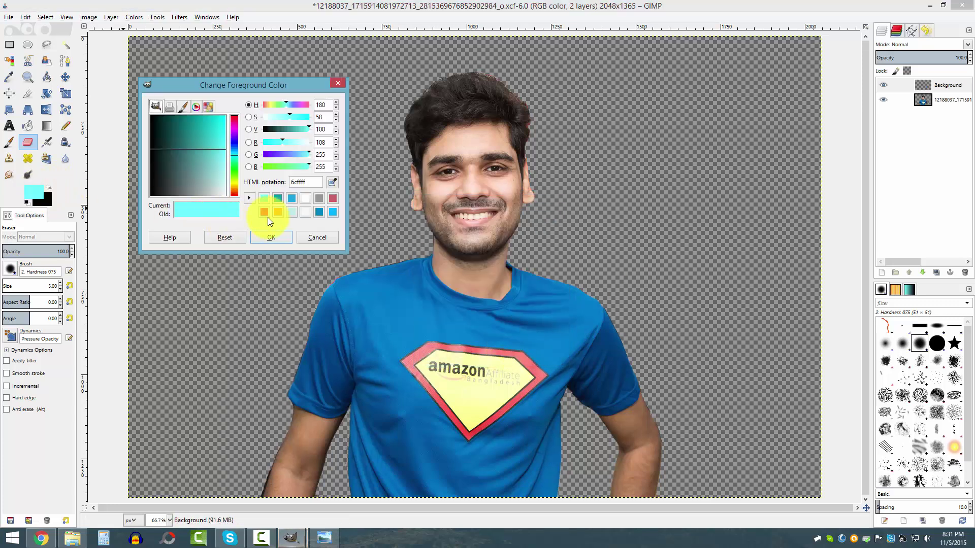
pyautogui.click(305, 199)
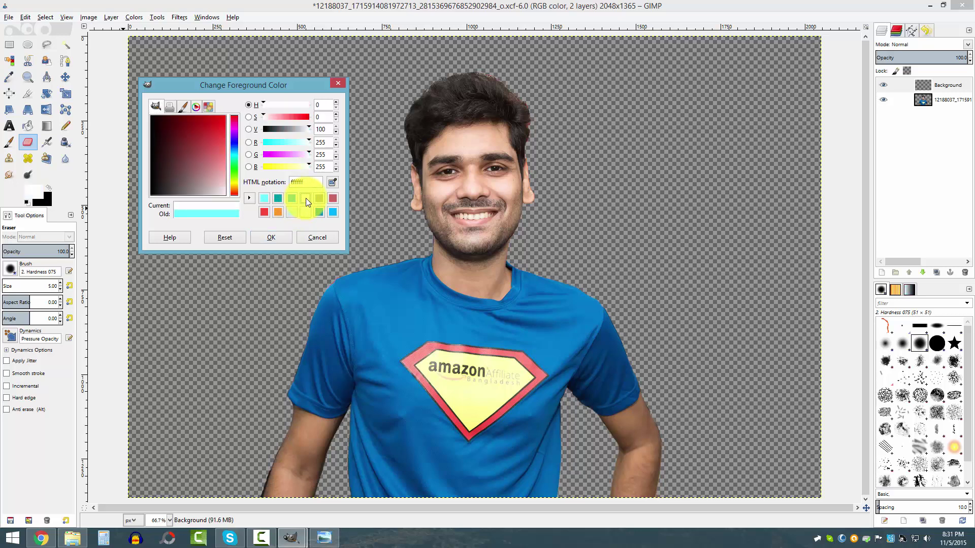
pyautogui.click(282, 233)
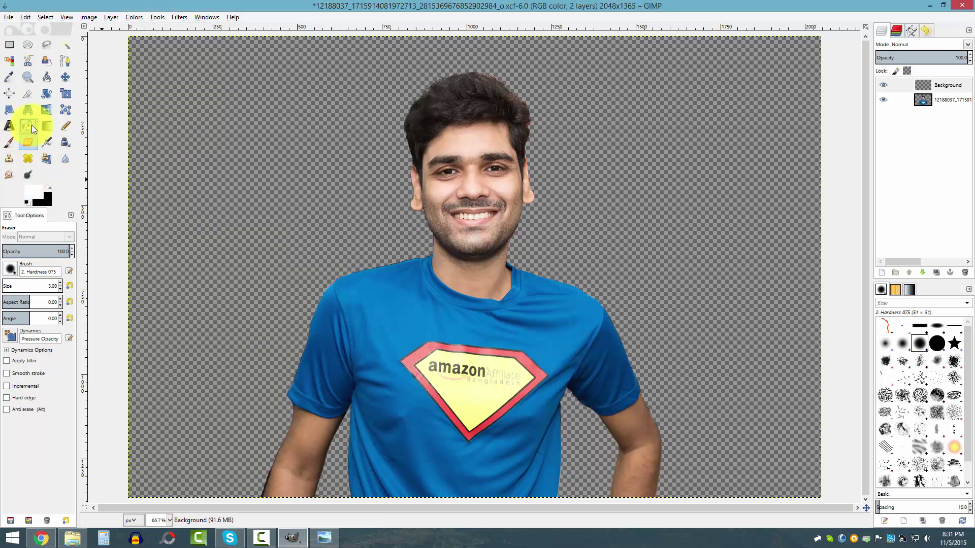
pyautogui.click(29, 127)
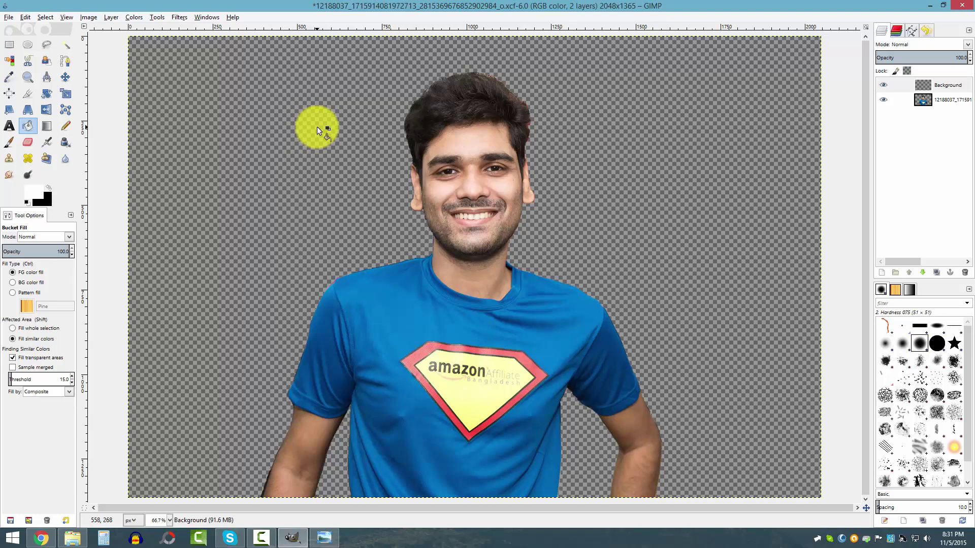
pyautogui.click(317, 127)
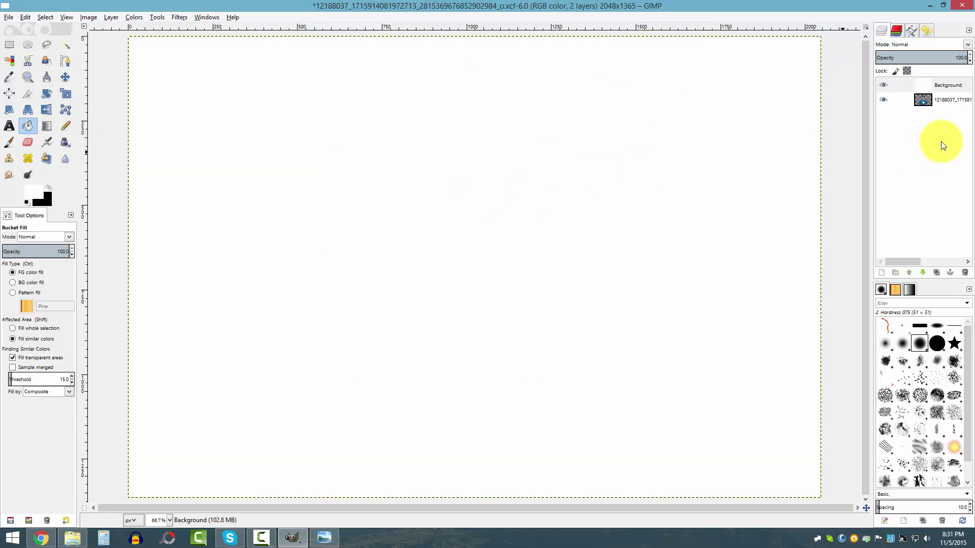
pyautogui.click(942, 85)
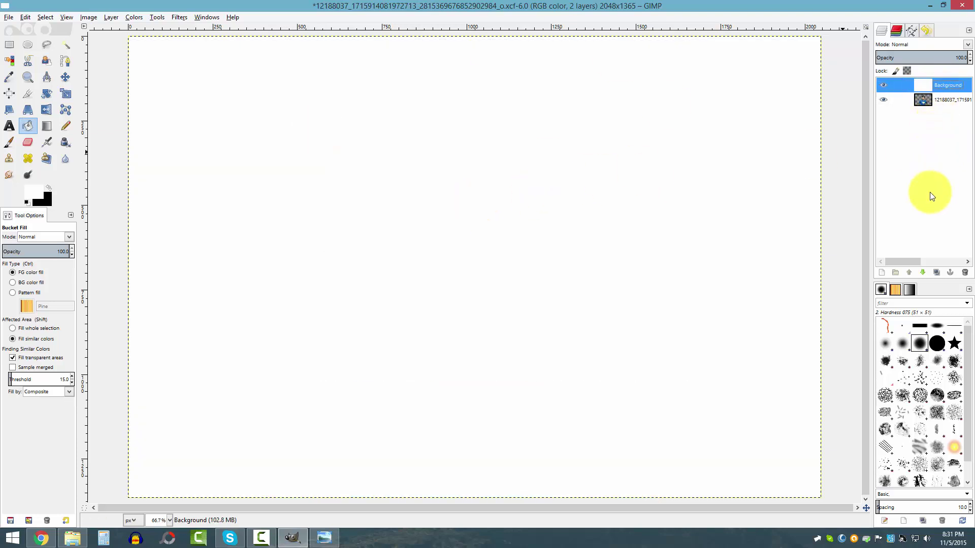
# Move the white Background layer beneath the photo so the man shows on white.
pyautogui.click(925, 272)
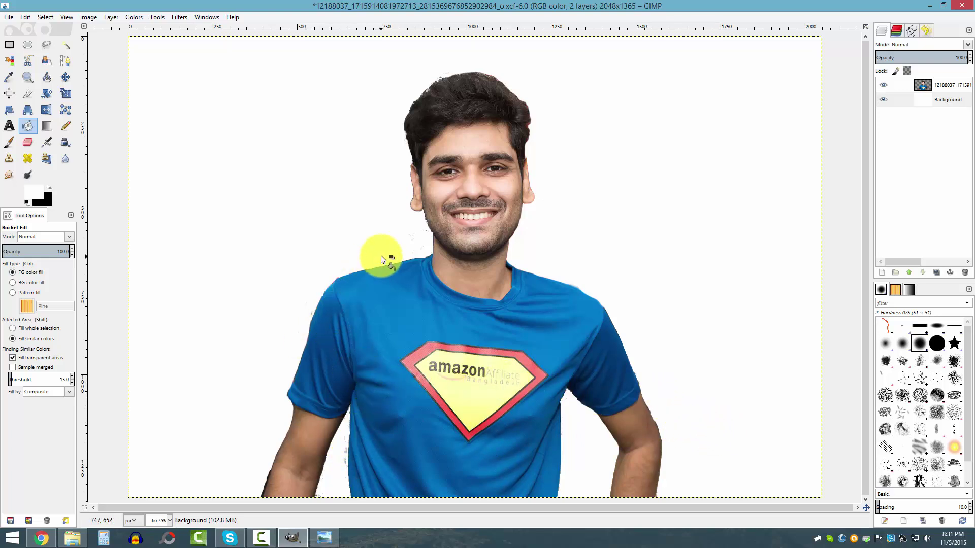
pyautogui.scroll(4, 381, 255)
pyautogui.scroll(-1, 507, 229)
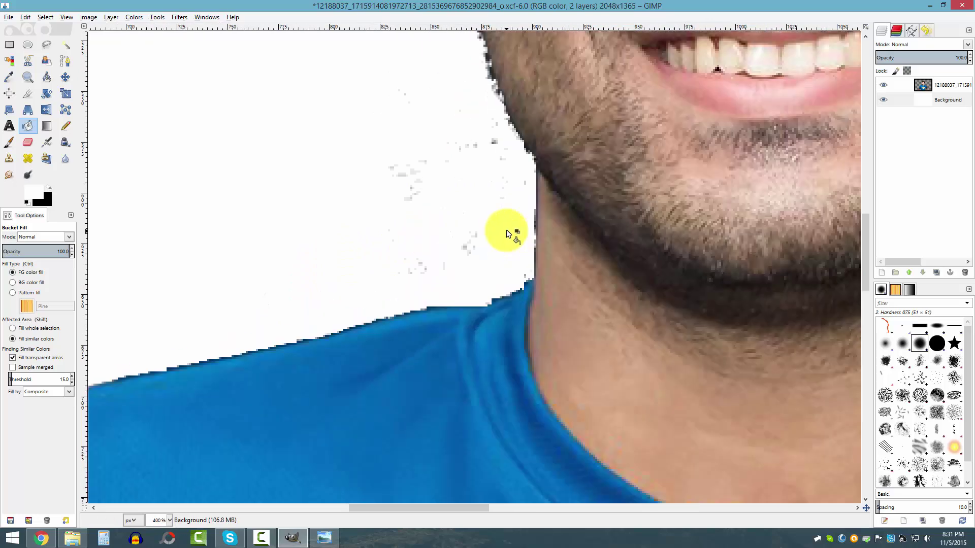
pyautogui.scroll(1, 507, 230)
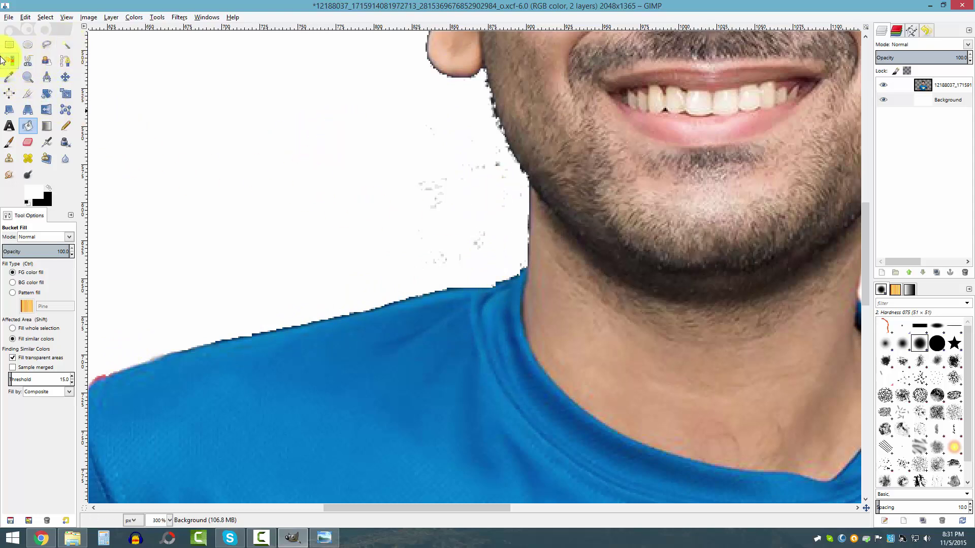
# Set the Eraser to the hard round brush at size 20, undo a stray erase, and select the photo layer.
pyautogui.click(28, 143)
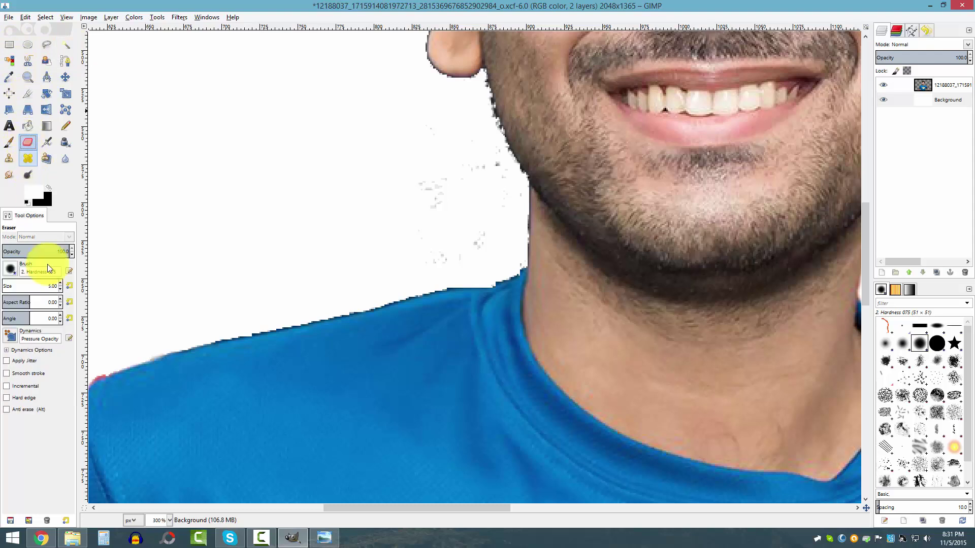
pyautogui.click(11, 269)
pyautogui.click(37, 299)
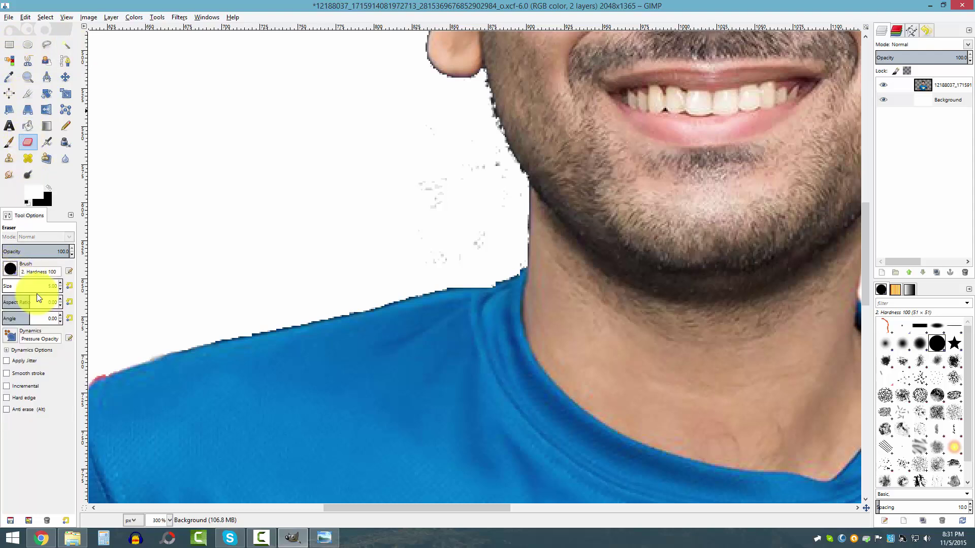
pyautogui.click(55, 286)
pyautogui.write('20')
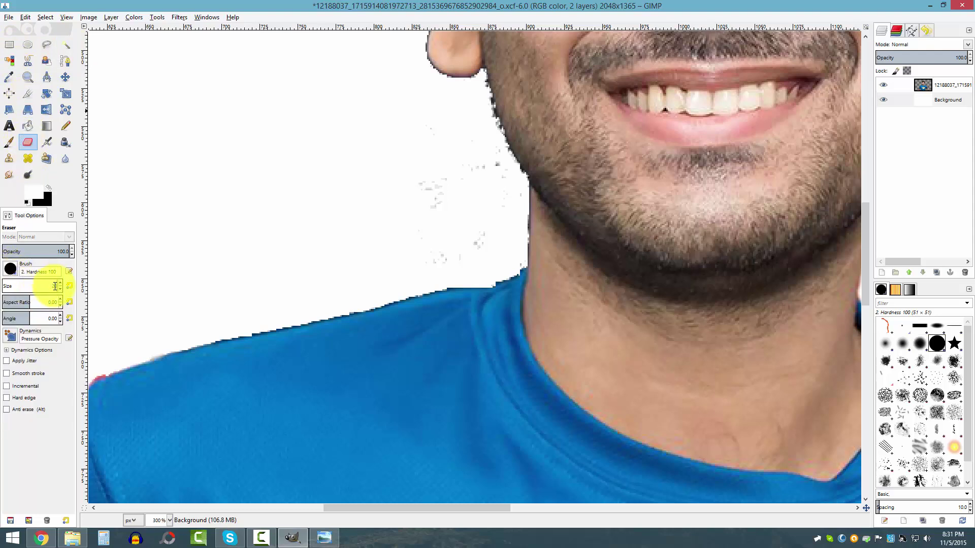
pyautogui.press('Return')
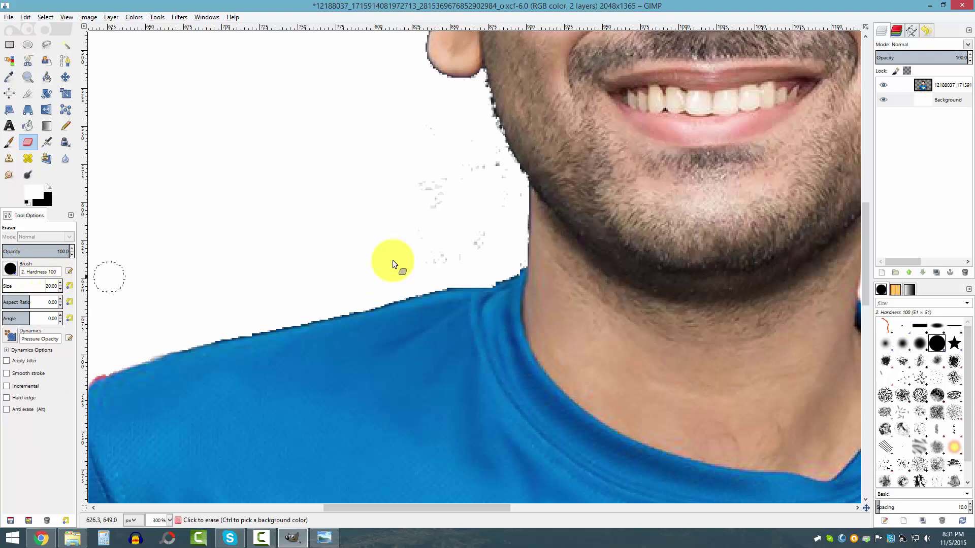
pyautogui.click(489, 166)
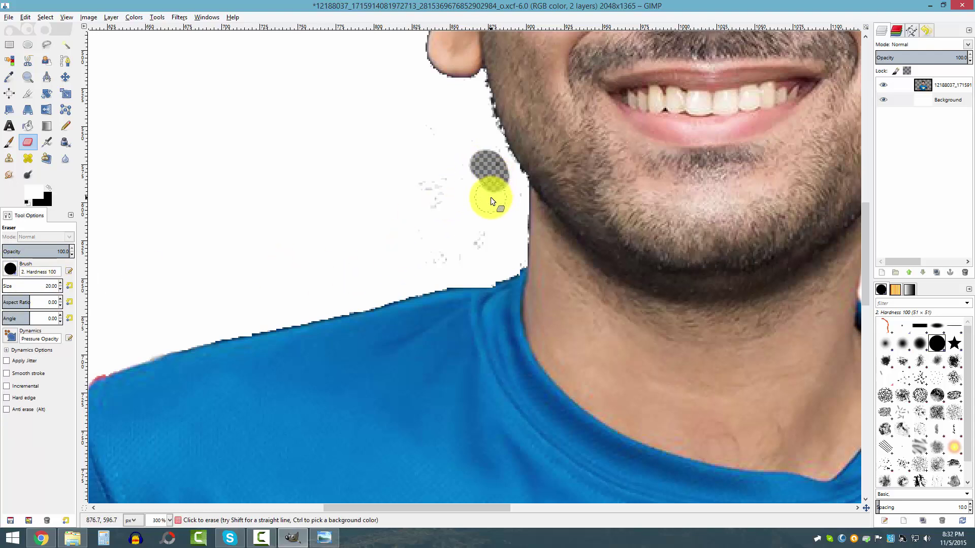
pyautogui.hotkey('ctrl', 'z')
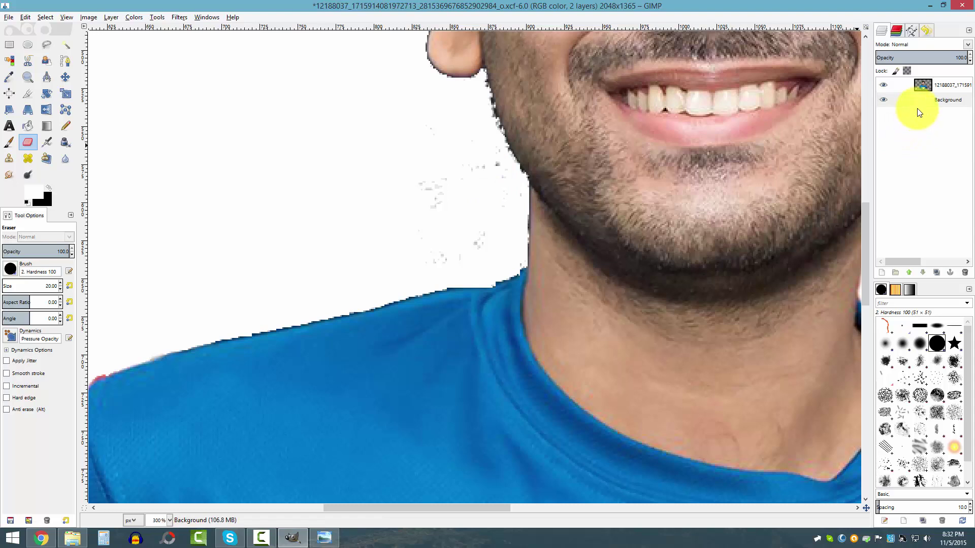
pyautogui.click(940, 84)
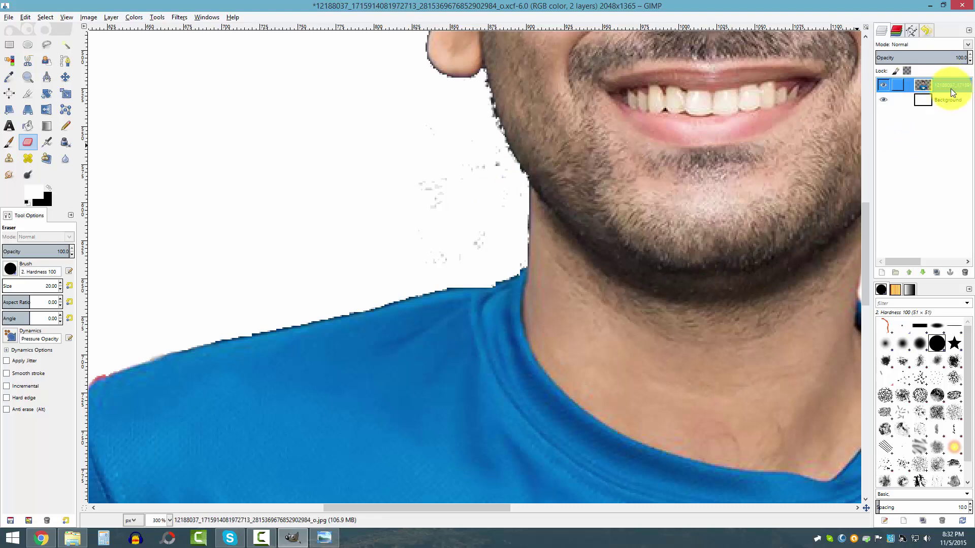
# Erase the stray grey specks left of the chin.
pyautogui.moveTo(495, 203)
pyautogui.mouseDown()
pyautogui.moveTo(457, 257)
pyautogui.moveTo(419, 259)
pyautogui.moveTo(422, 216)
pyautogui.moveTo(492, 164)
pyautogui.mouseUp()
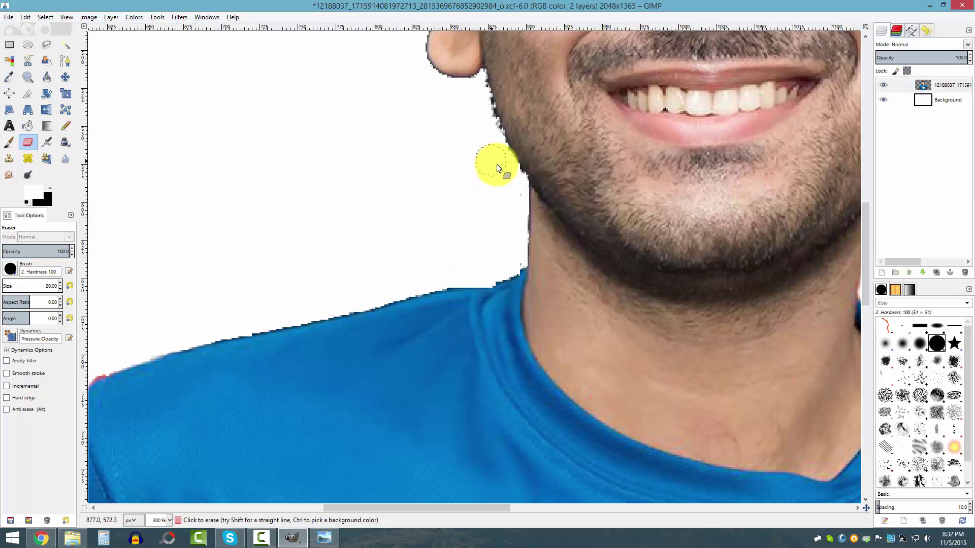
pyautogui.scroll(-4, 511, 258)
pyautogui.scroll(3, 719, 186)
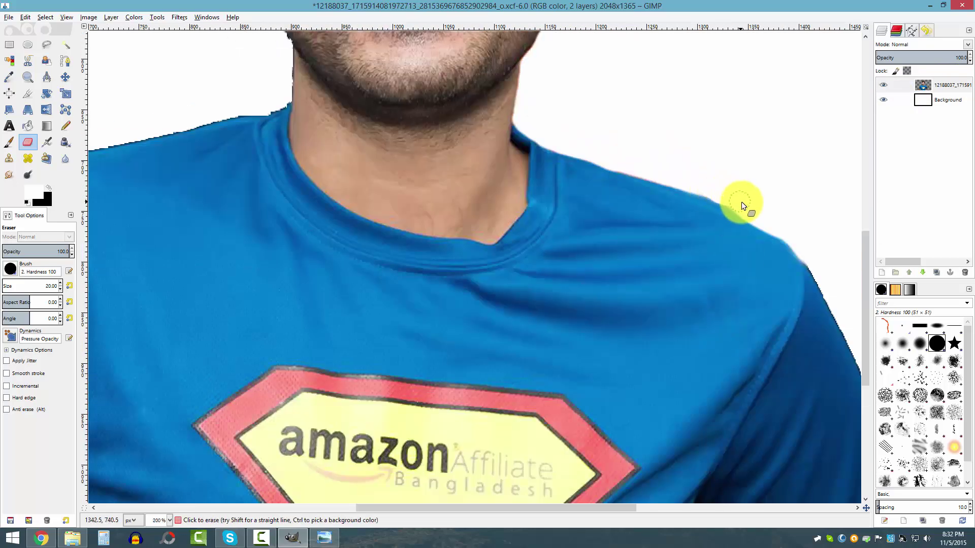
pyautogui.scroll(-5, 740, 201)
# Erase the stray specks along the shirt edge and look over the rest of the outline.
pyautogui.moveTo(443, 508); pyautogui.dragTo(319, 514)
pyautogui.moveTo(370, 315)
pyautogui.mouseDown()
pyautogui.moveTo(375, 496)
pyautogui.moveTo(312, 498)
pyautogui.mouseUp()
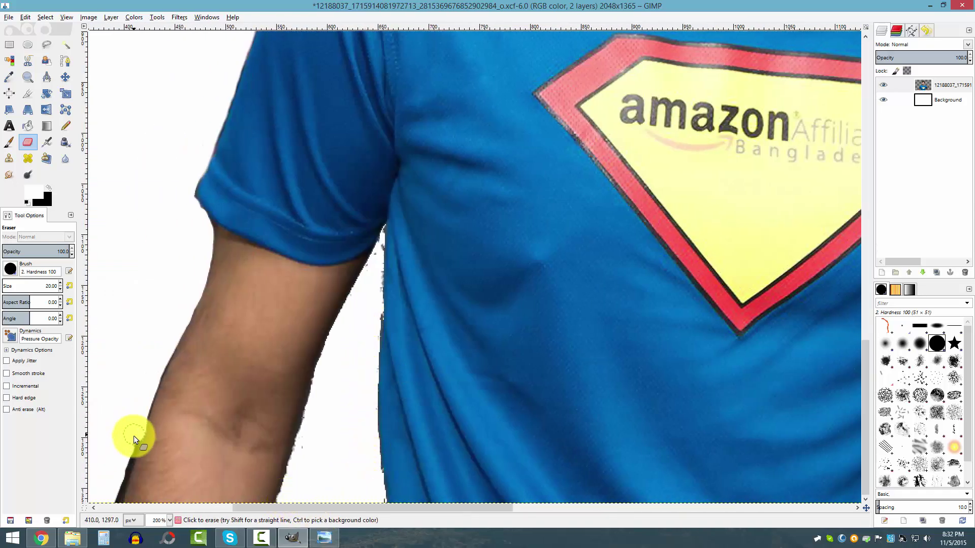
pyautogui.scroll(-2, 508, 220)
pyautogui.scroll(5, 388, 323)
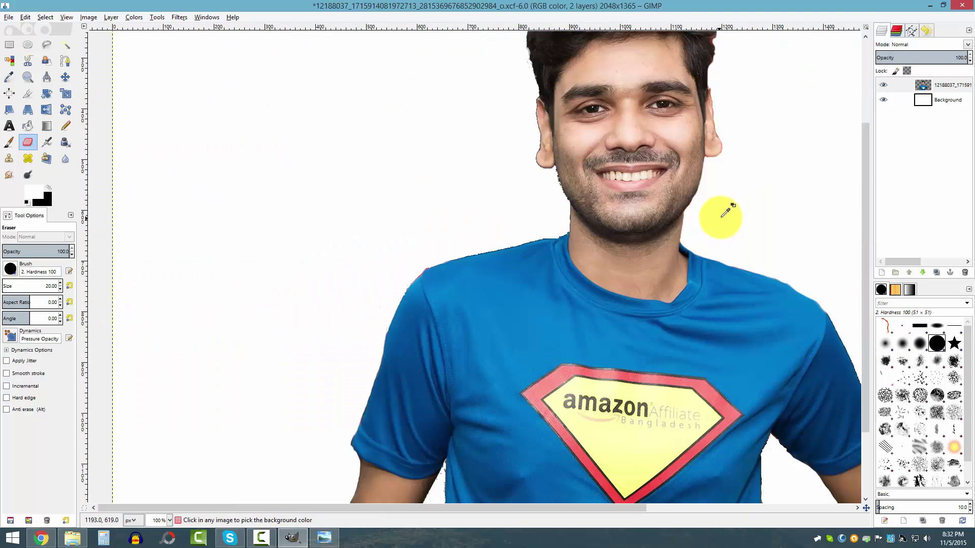
pyautogui.scroll(2, 482, 170)
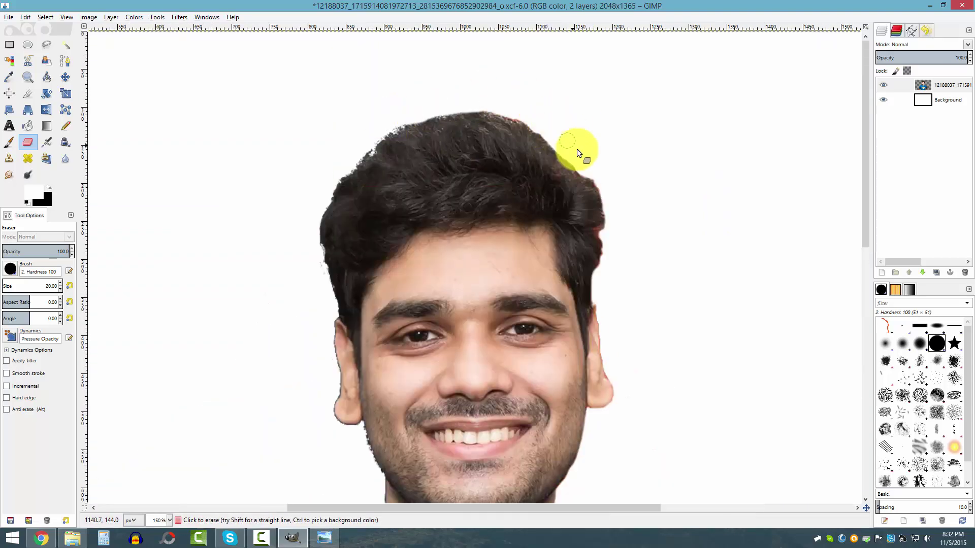
pyautogui.scroll(-3, 677, 287)
pyautogui.scroll(-5, 677, 288)
pyautogui.hscroll(3, 729, 512)
pyautogui.scroll(3, 257, 285)
pyautogui.scroll(3, 148, 318)
pyautogui.scroll(-5, 149, 318)
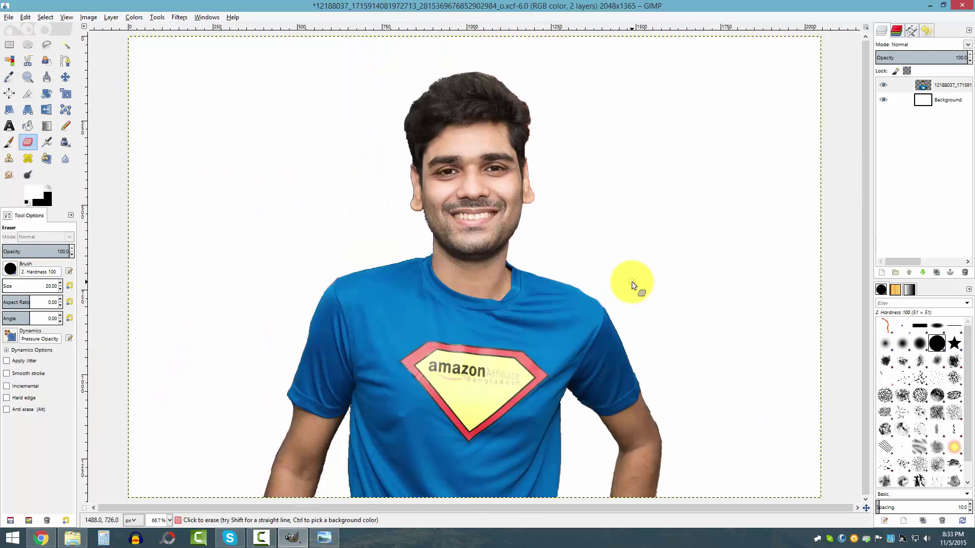
# Turn the man's photo layer alpha into a selection and apply a Drop Shadow to it.
pyautogui.click(964, 86)
pyautogui.rightClick(964, 85)
pyautogui.click(895, 332)
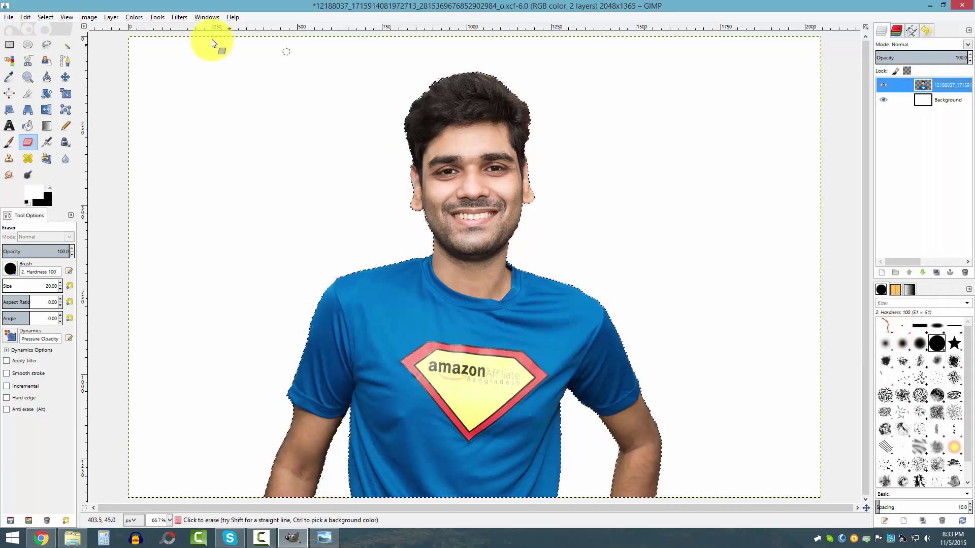
pyautogui.click(182, 17)
pyautogui.moveTo(264, 95)
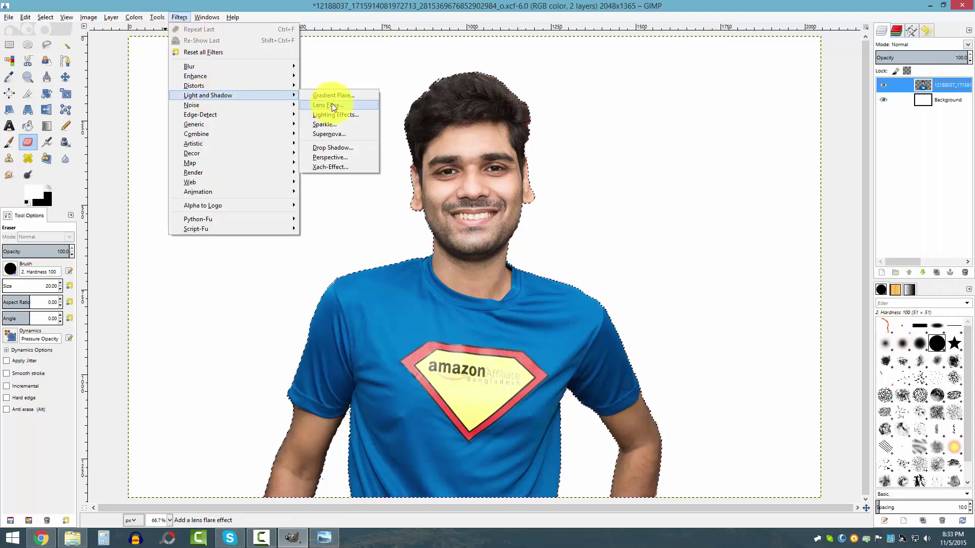
pyautogui.click(333, 147)
pyautogui.click(294, 221)
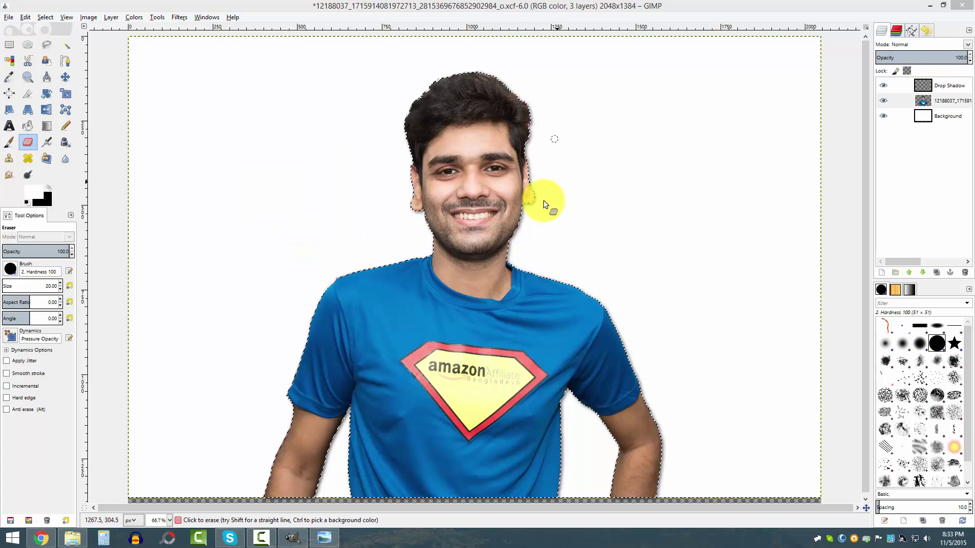
# Clear the selection and hide the white Background layer to reveal transparency.
pyautogui.click(45, 17)
pyautogui.click(65, 54)
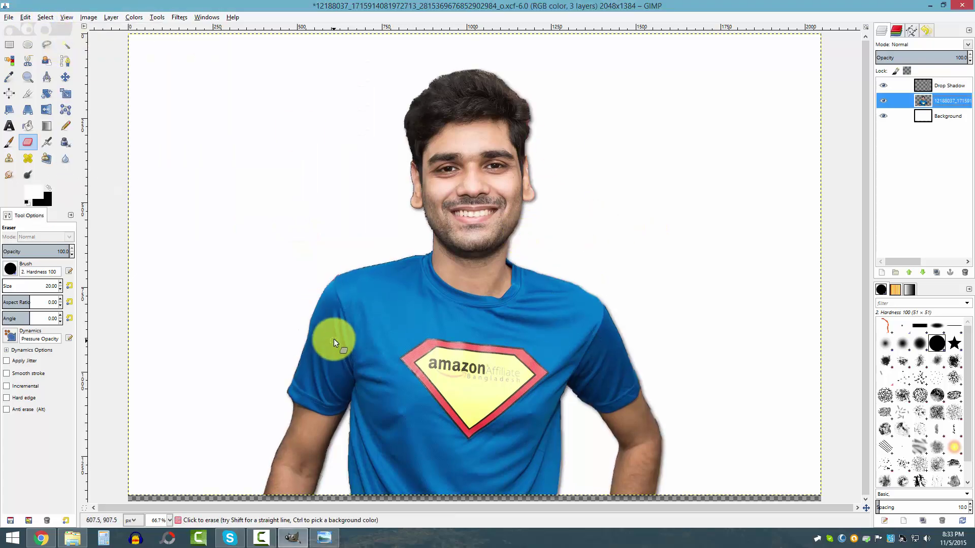
pyautogui.scroll(2, 357, 364)
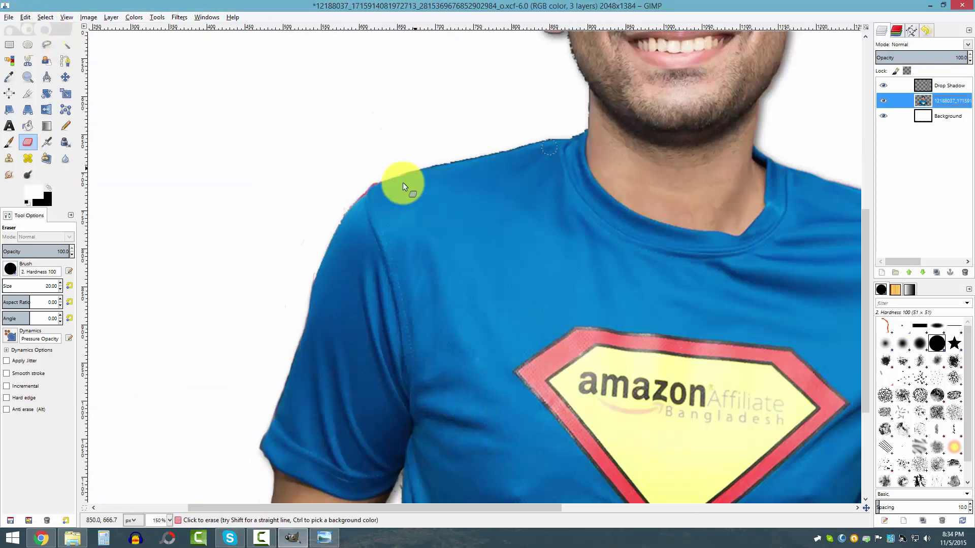
pyautogui.scroll(-2, 497, 209)
pyautogui.scroll(1, 475, 211)
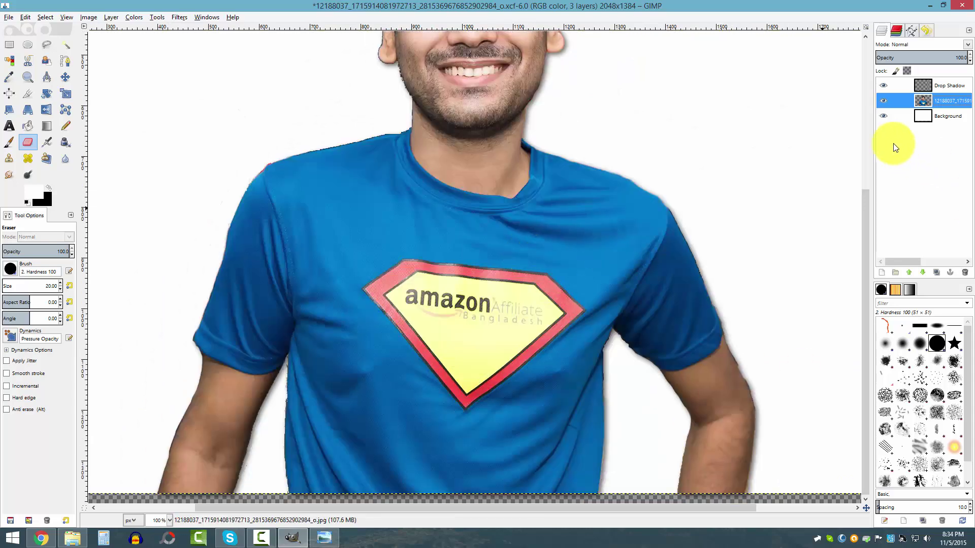
pyautogui.click(883, 116)
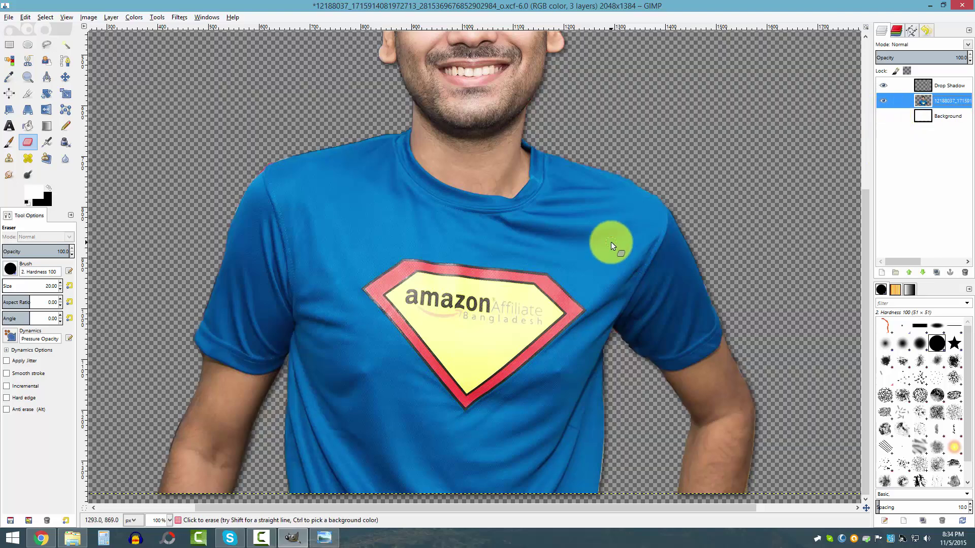
# Zoom out to see the whole shadowed cut-out over transparency, then bring up the File menu.
pyautogui.scroll(5, 611, 242)
pyautogui.scroll(-2, 721, 193)
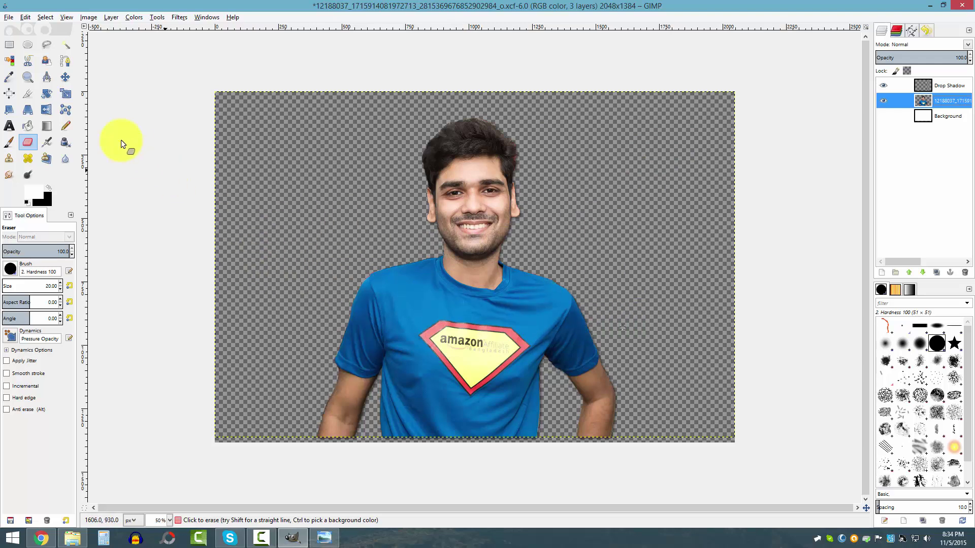
pyautogui.click(9, 18)
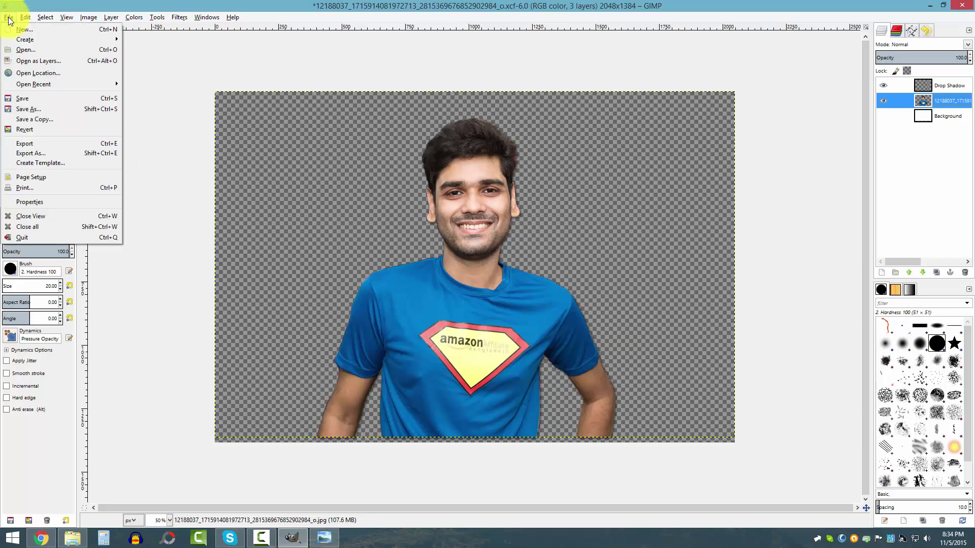
# Export the image as 'tamal trans.png' into the Exported folder with the PNG settings confirmed.
pyautogui.click(50, 154)
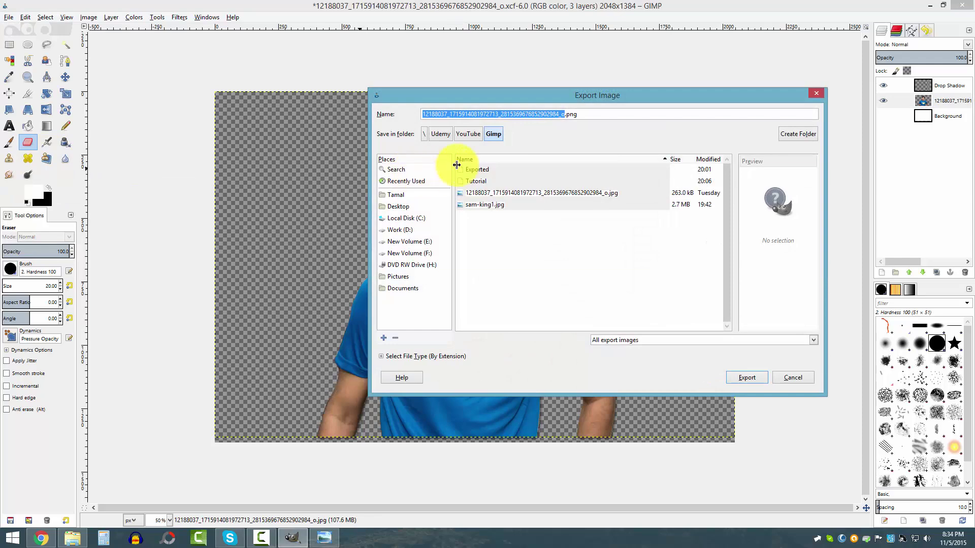
pyautogui.doubleClick(478, 169)
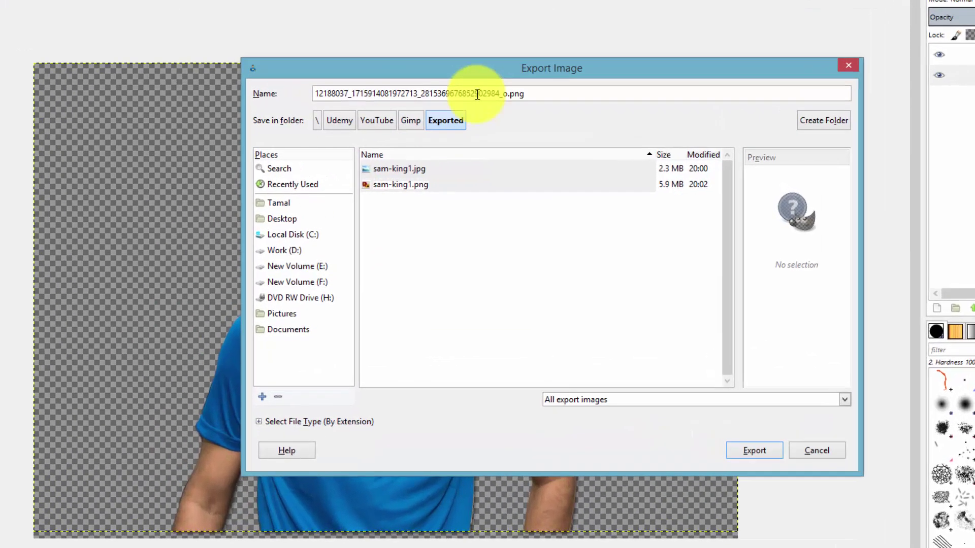
pyautogui.doubleClick(556, 115)
pyautogui.write('tamal trans')
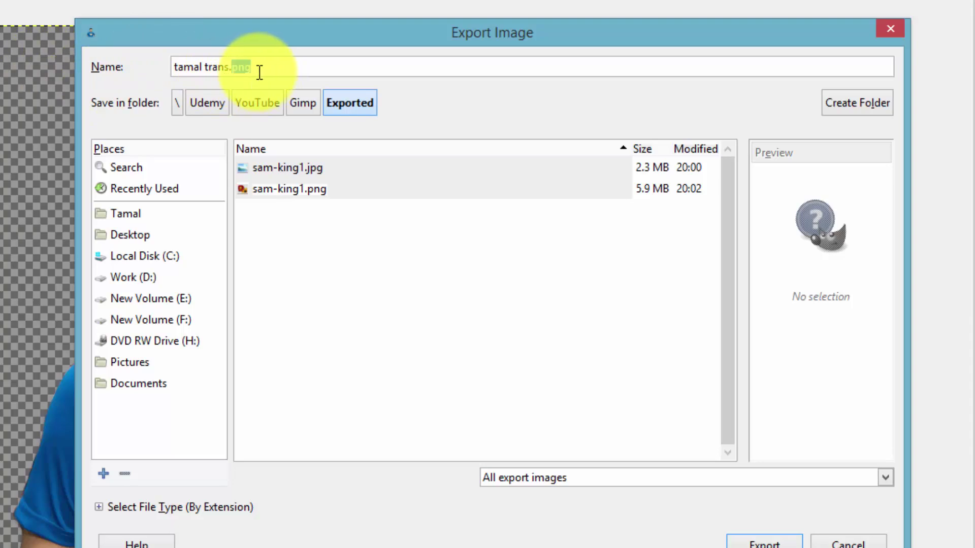
pyautogui.moveTo(374, 42); pyautogui.dragTo(43, 289)
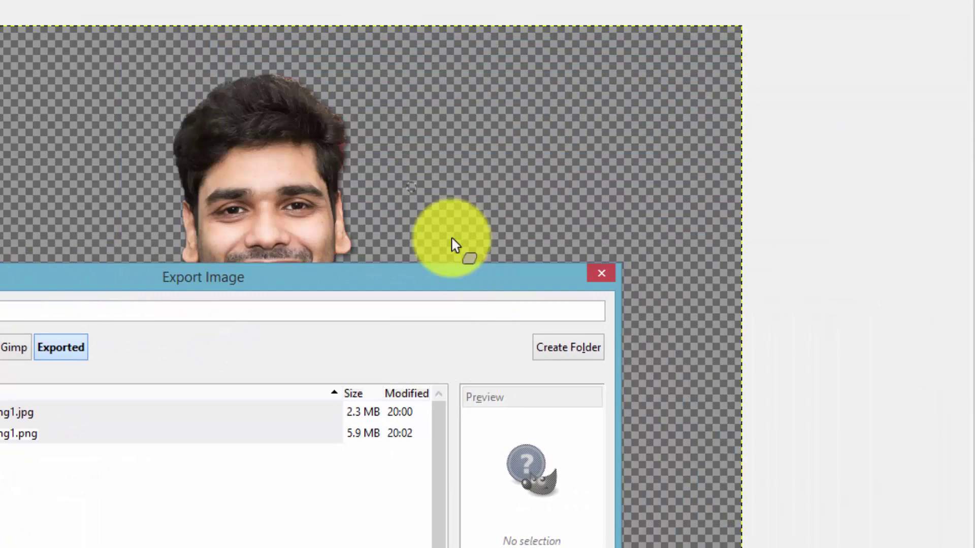
pyautogui.moveTo(457, 287); pyautogui.dragTo(447, 1)
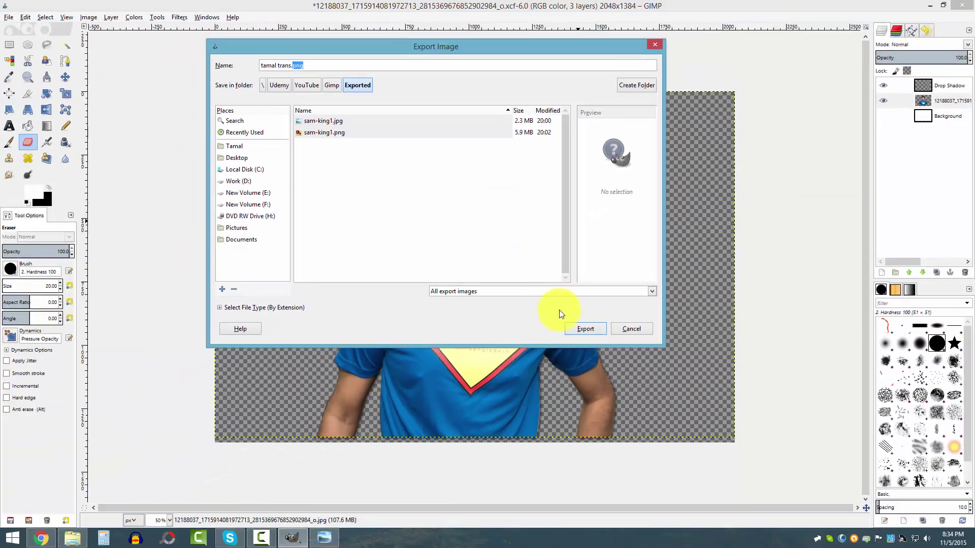
pyautogui.click(593, 330)
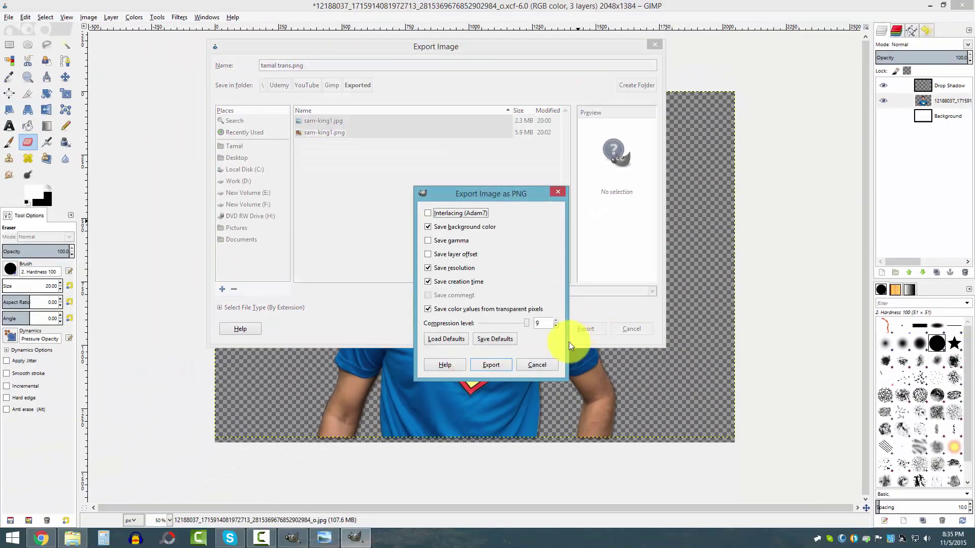
pyautogui.click(488, 360)
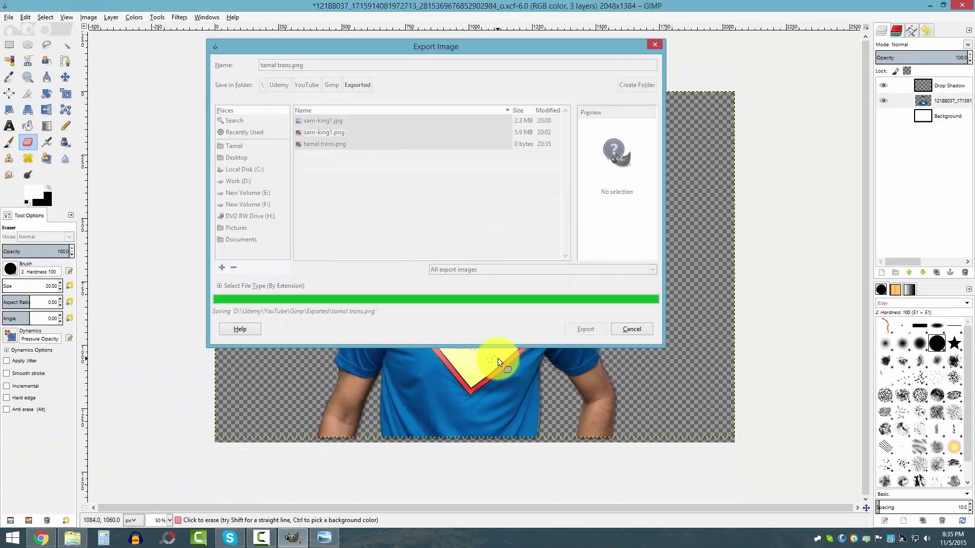
# Open the exported tamal trans.png from the Exported folder in Windows Photo Viewer.
pyautogui.click(73, 537)
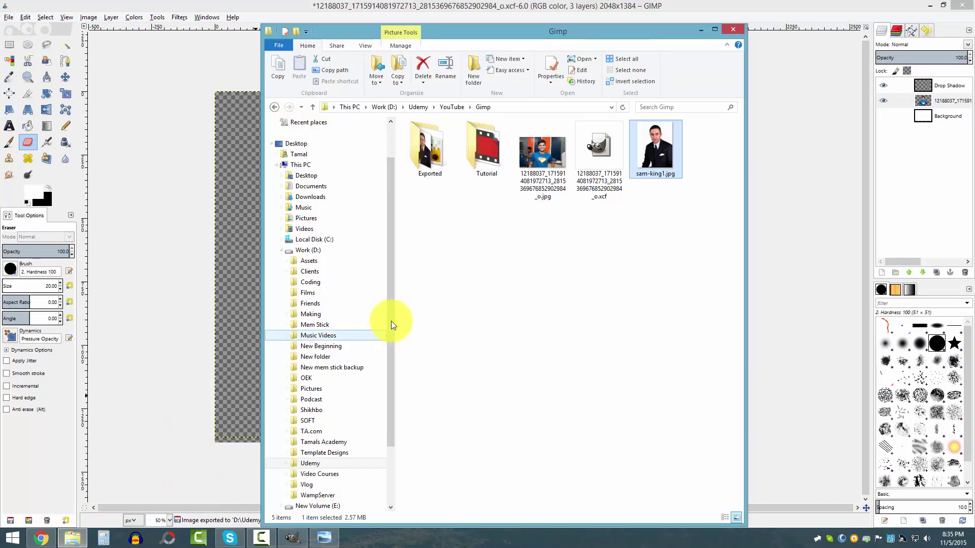
pyautogui.doubleClick(423, 148)
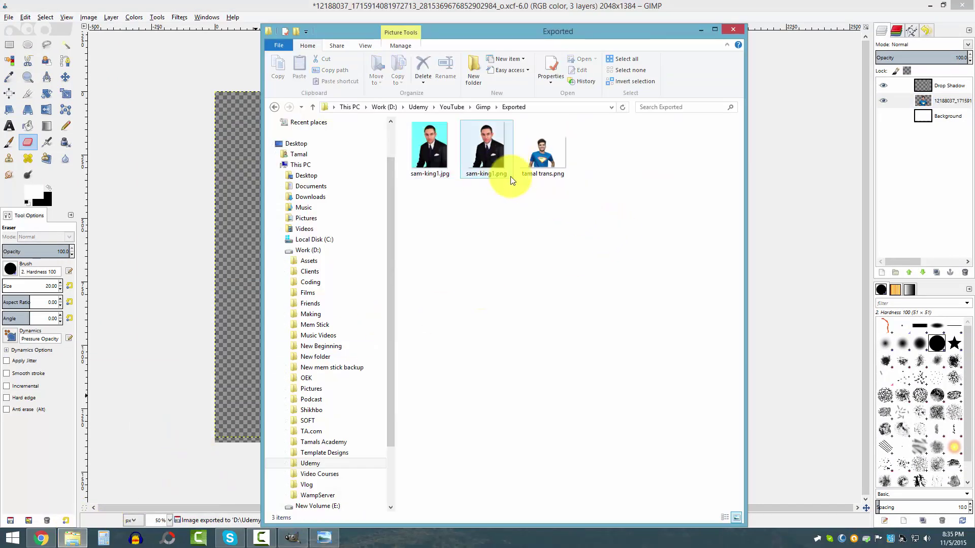
pyautogui.click(544, 151)
pyautogui.doubleClick(545, 151)
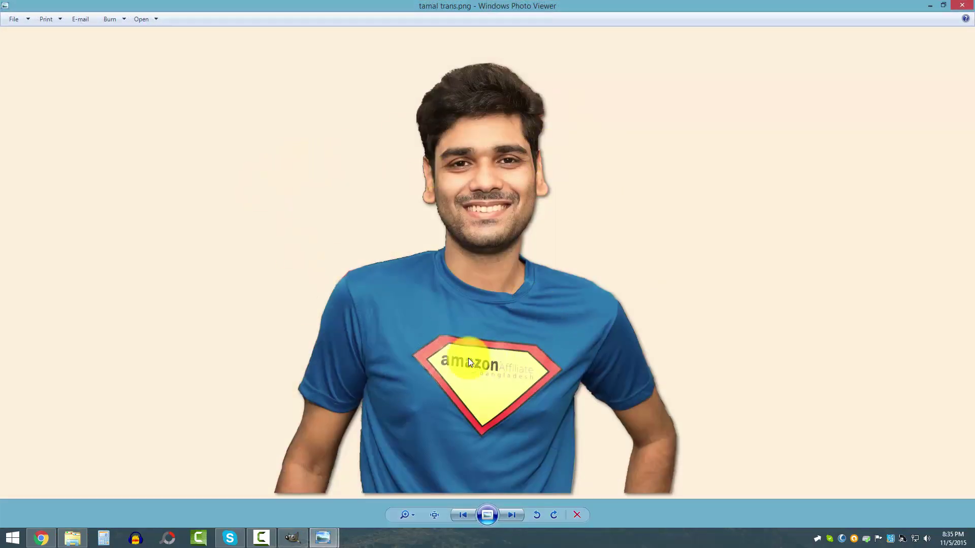
# View the original JPG from the Gimp folder for comparison, then close Photo Viewer.
pyautogui.click(72, 538)
pyautogui.press('BackSpace')
pyautogui.doubleClick(539, 155)
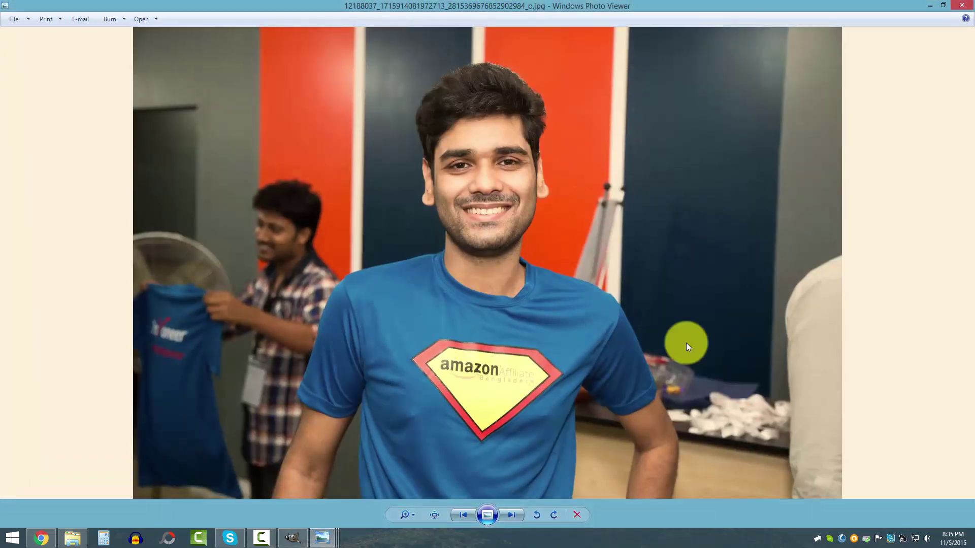
pyautogui.click(962, 5)
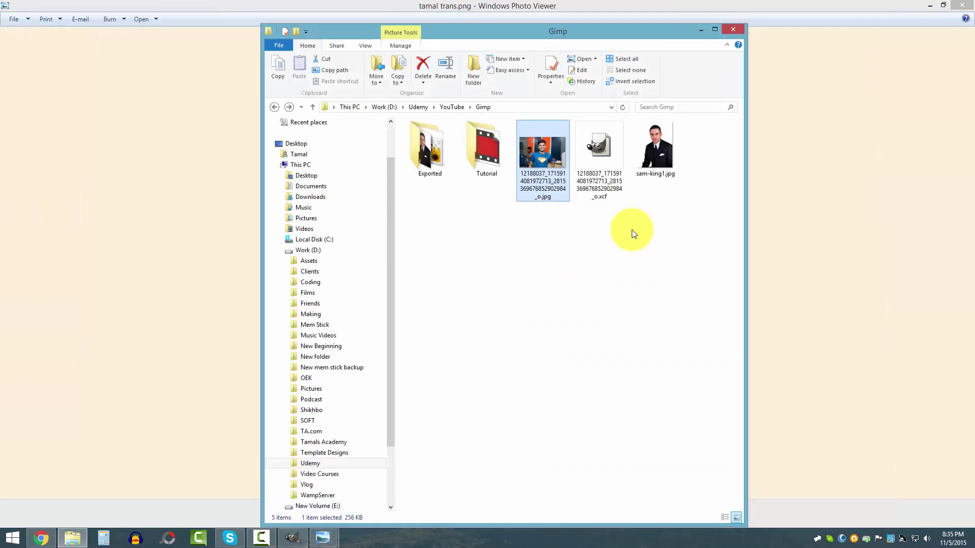